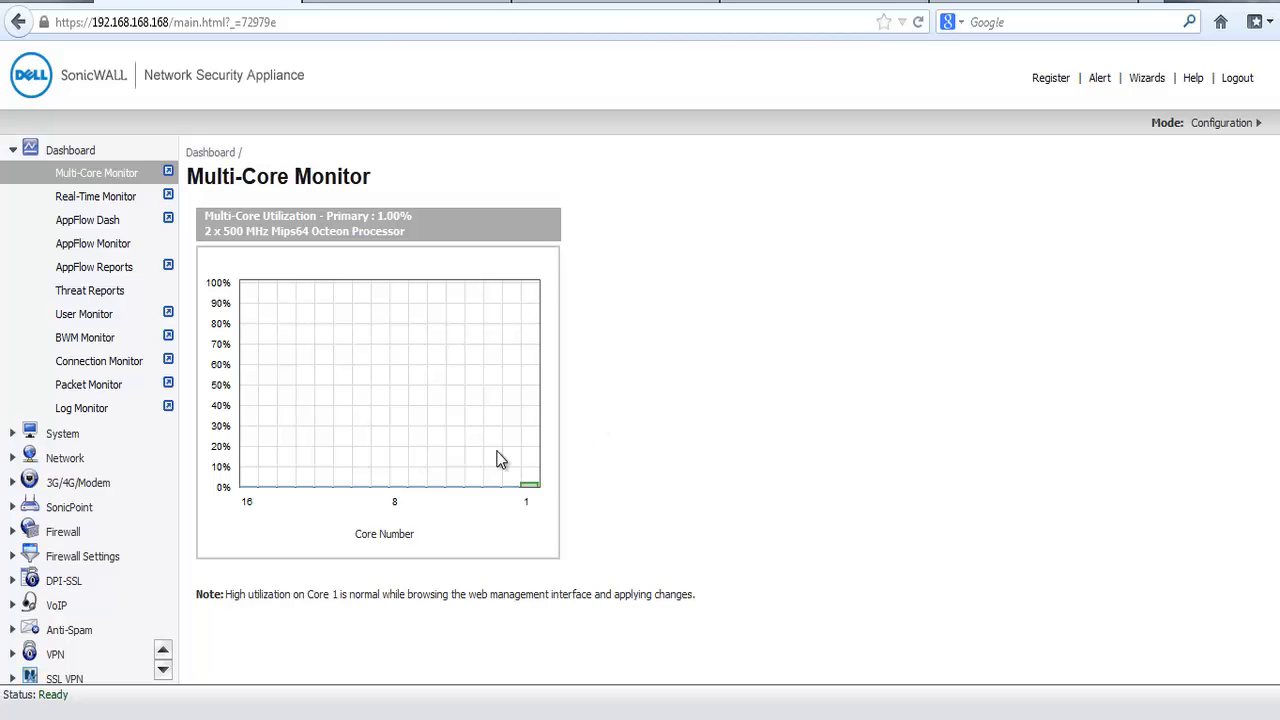
Step: Show only the custom address objects in the network settings and open the form for a new address object
left_click(63, 462)
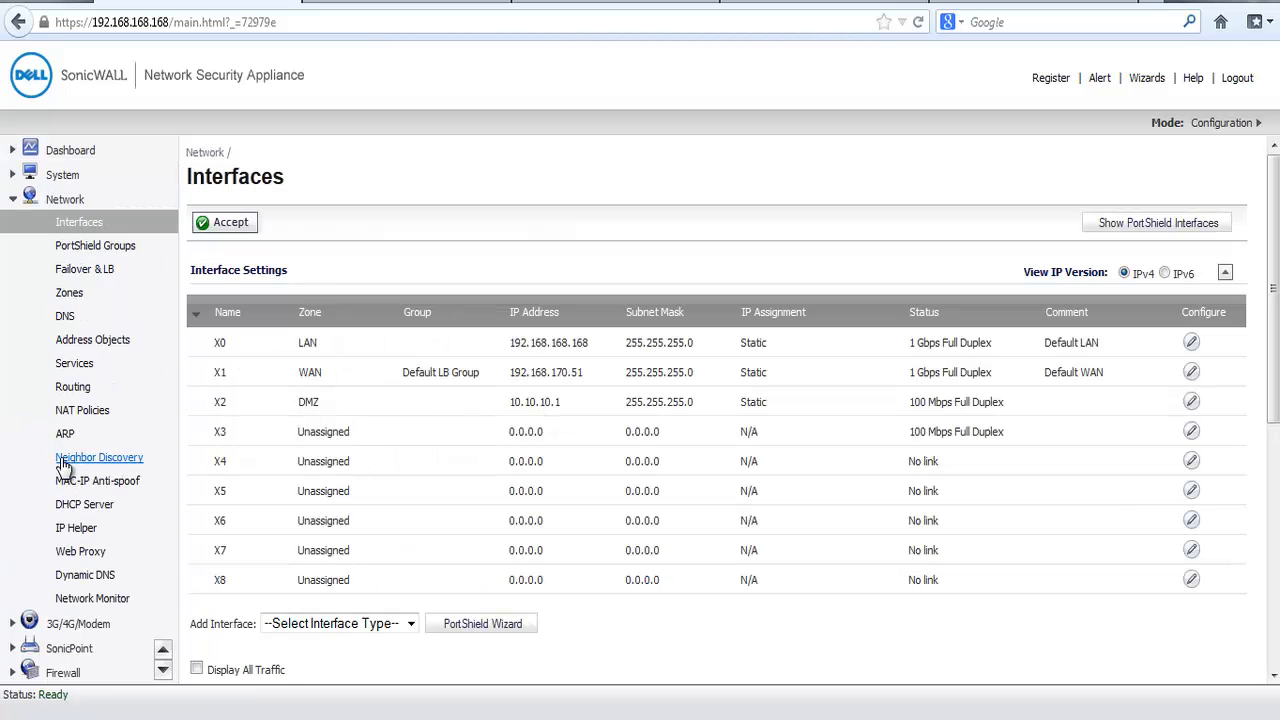
left_click(92, 343)
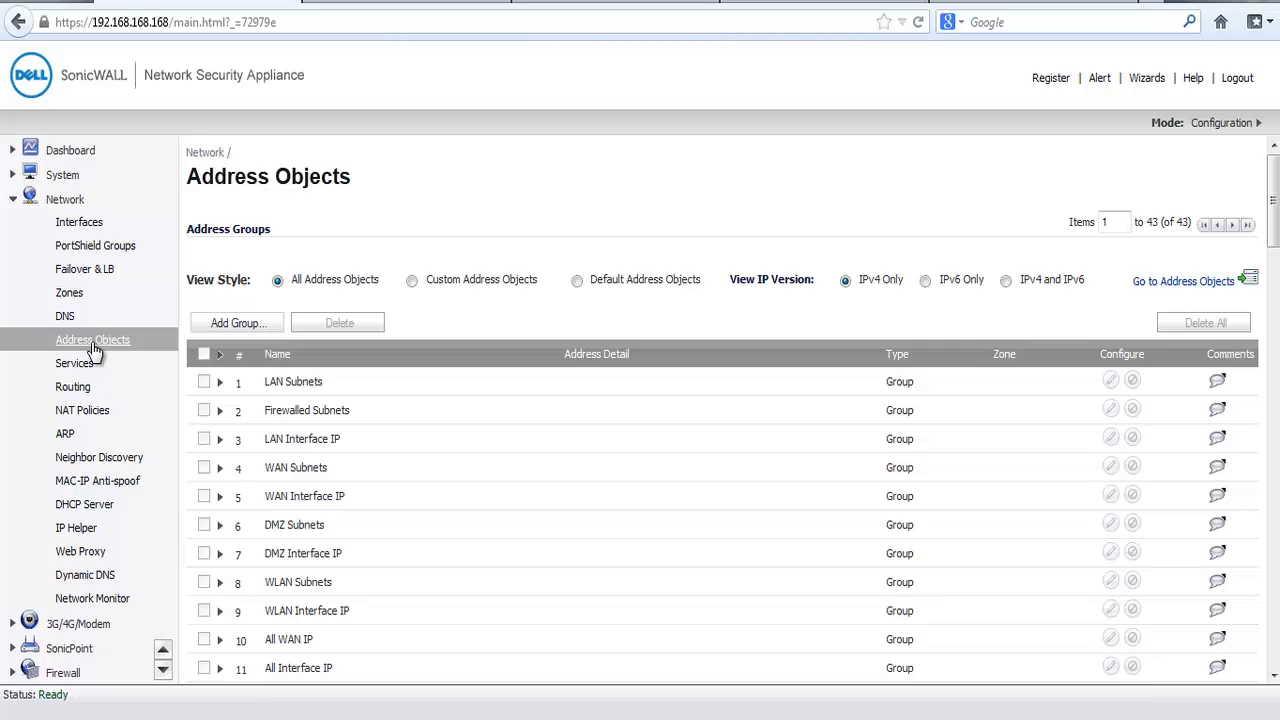
left_click(412, 282)
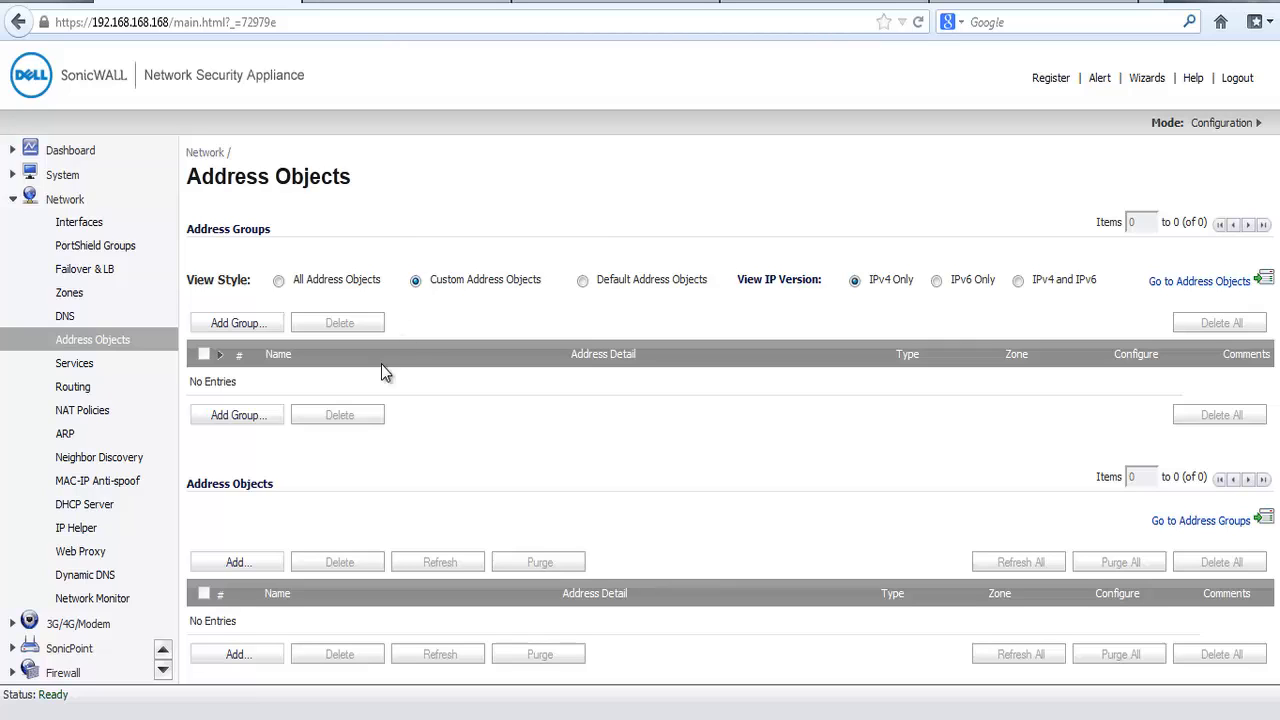
left_click(246, 566)
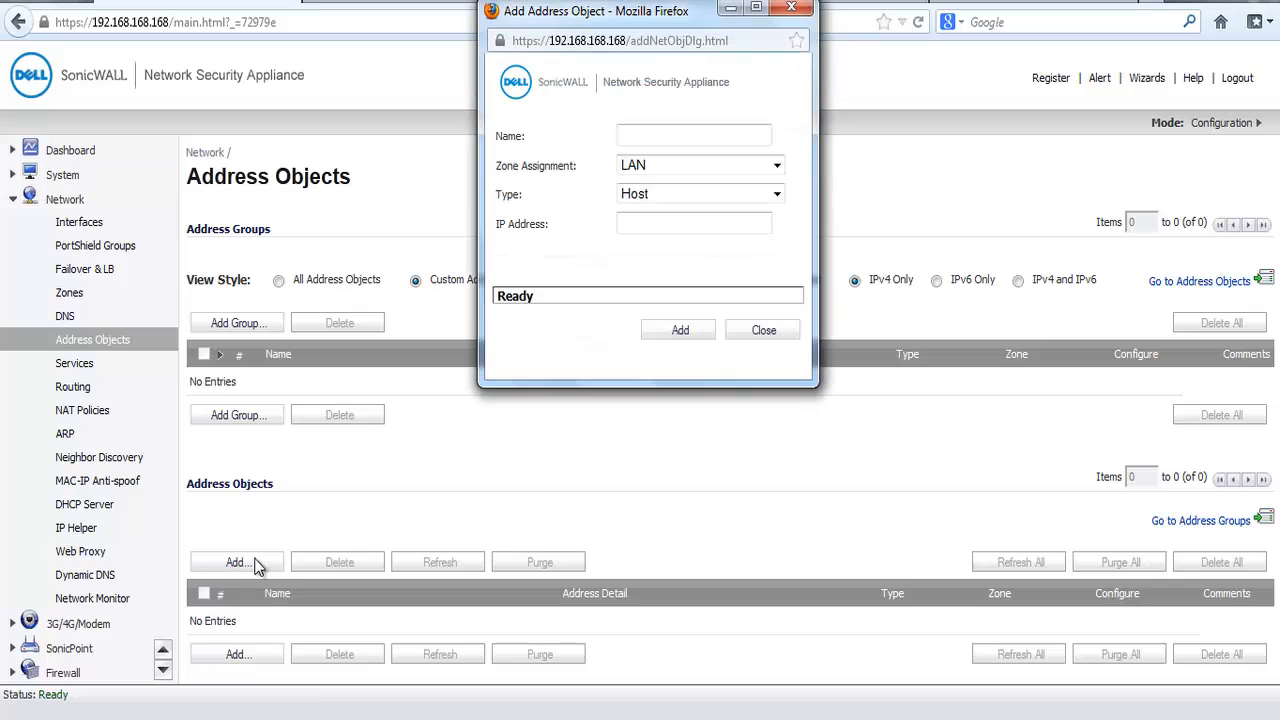
left_click_drag(591, 102, 585, 149)
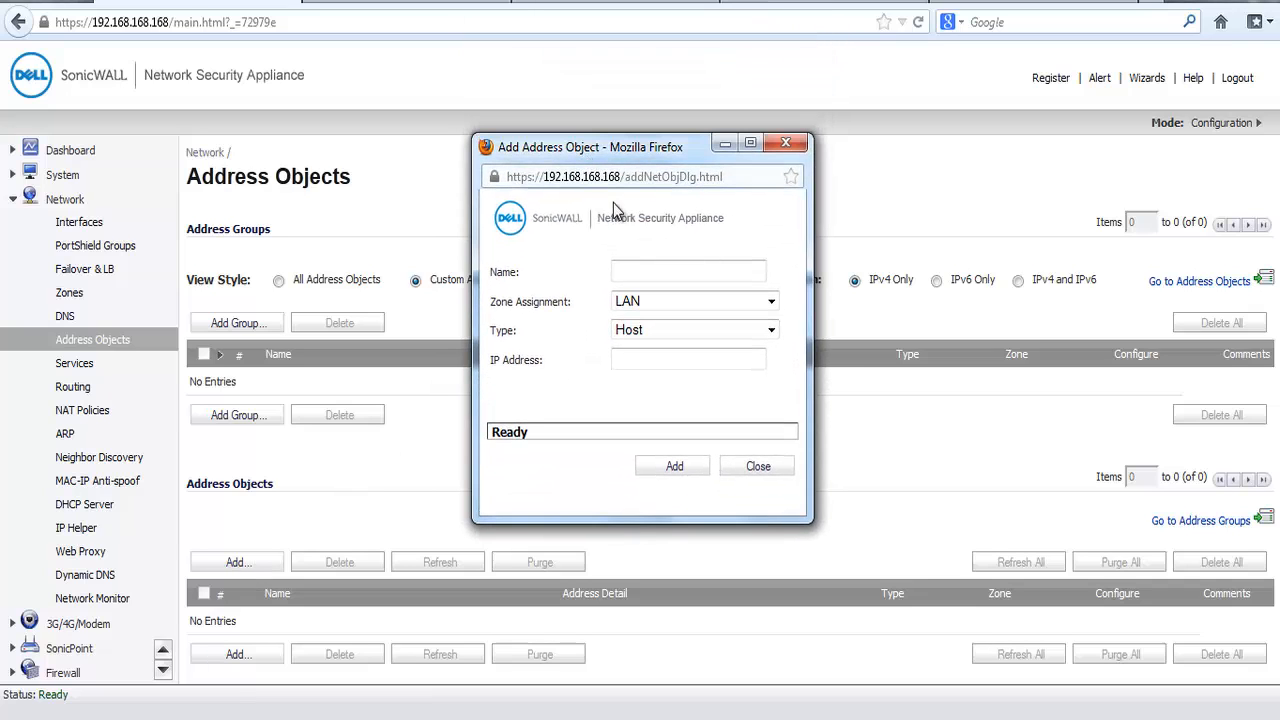
Step: Name the new address object Web Server Private, assign it to the DMZ zone and set its type to Host
left_click(632, 272)
left_click(631, 272)
type("Web Serve")
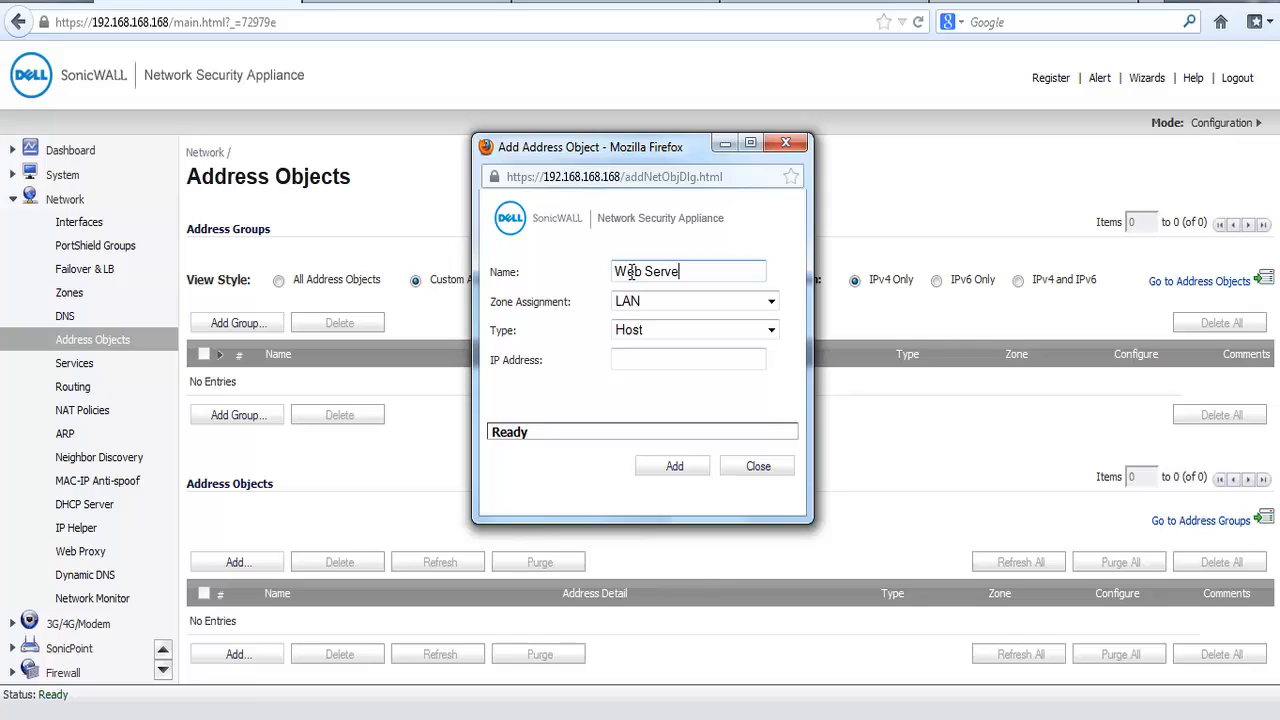
type("r Private")
left_click(774, 303)
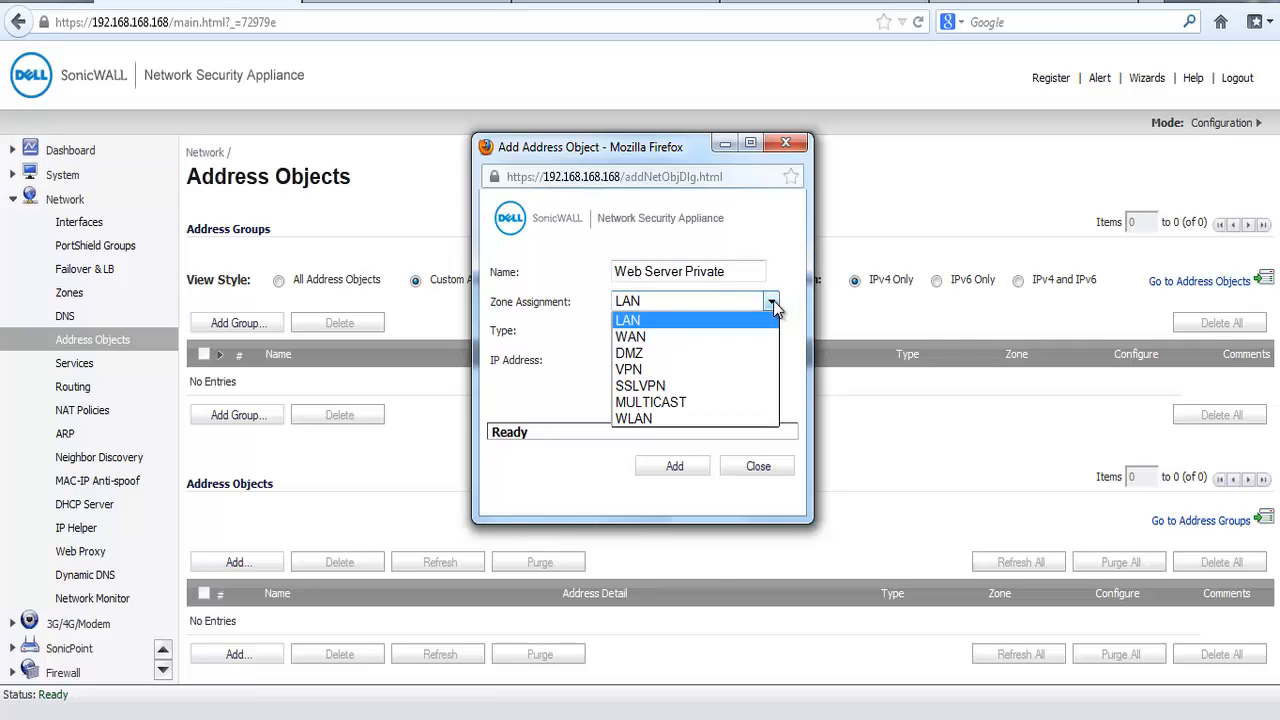
left_click(743, 358)
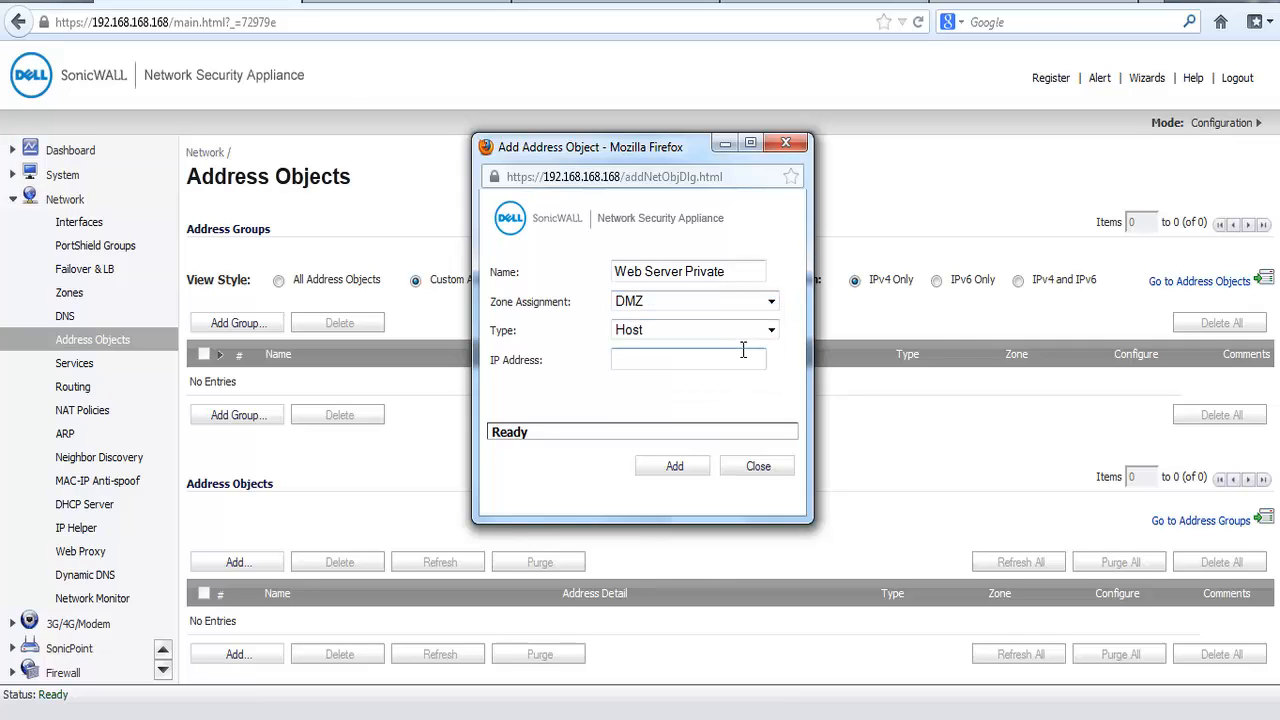
left_click(771, 332)
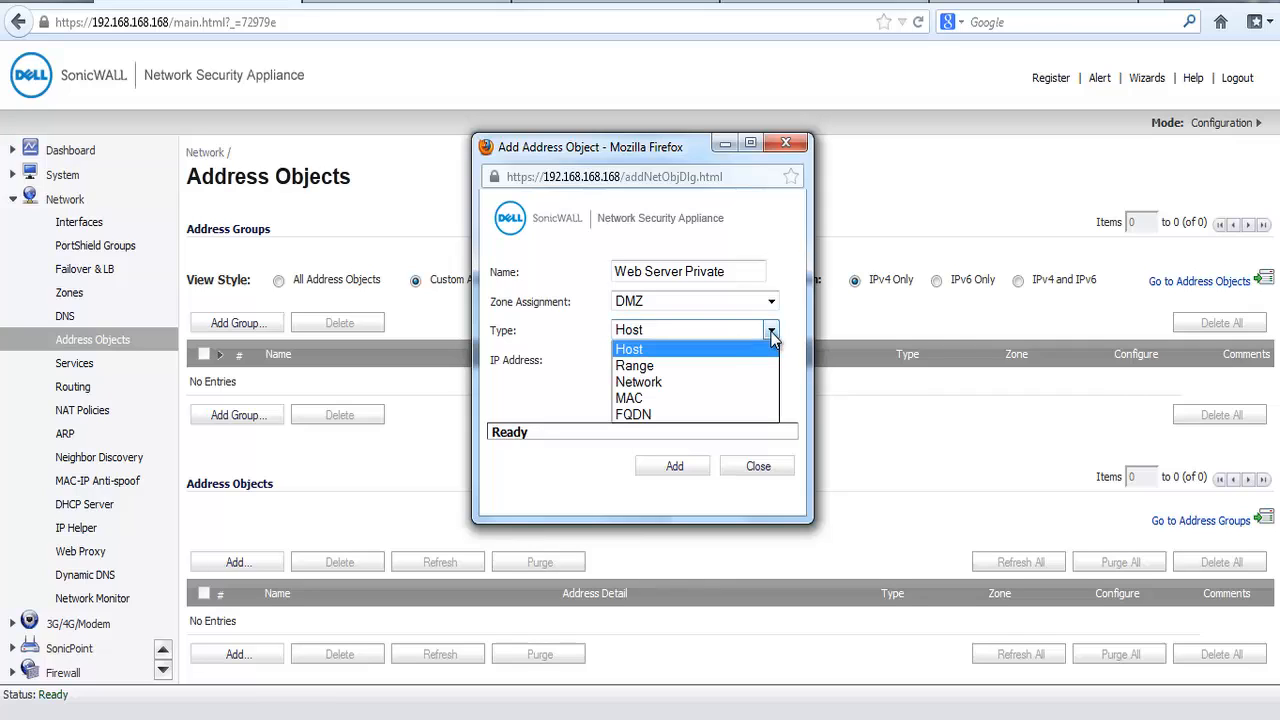
left_click(727, 348)
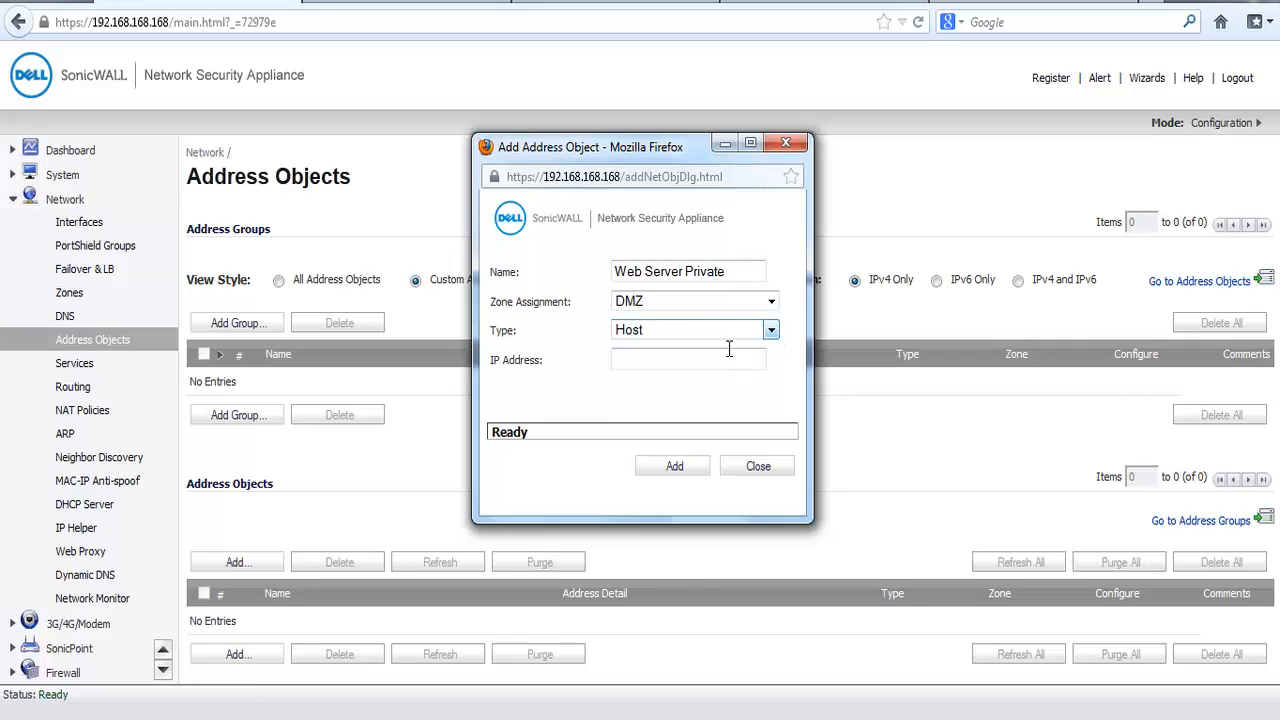
Step: Set the private web server's IP address to 10.10.10.100 and add the address object
left_click(668, 360)
type("10.10.10.100")
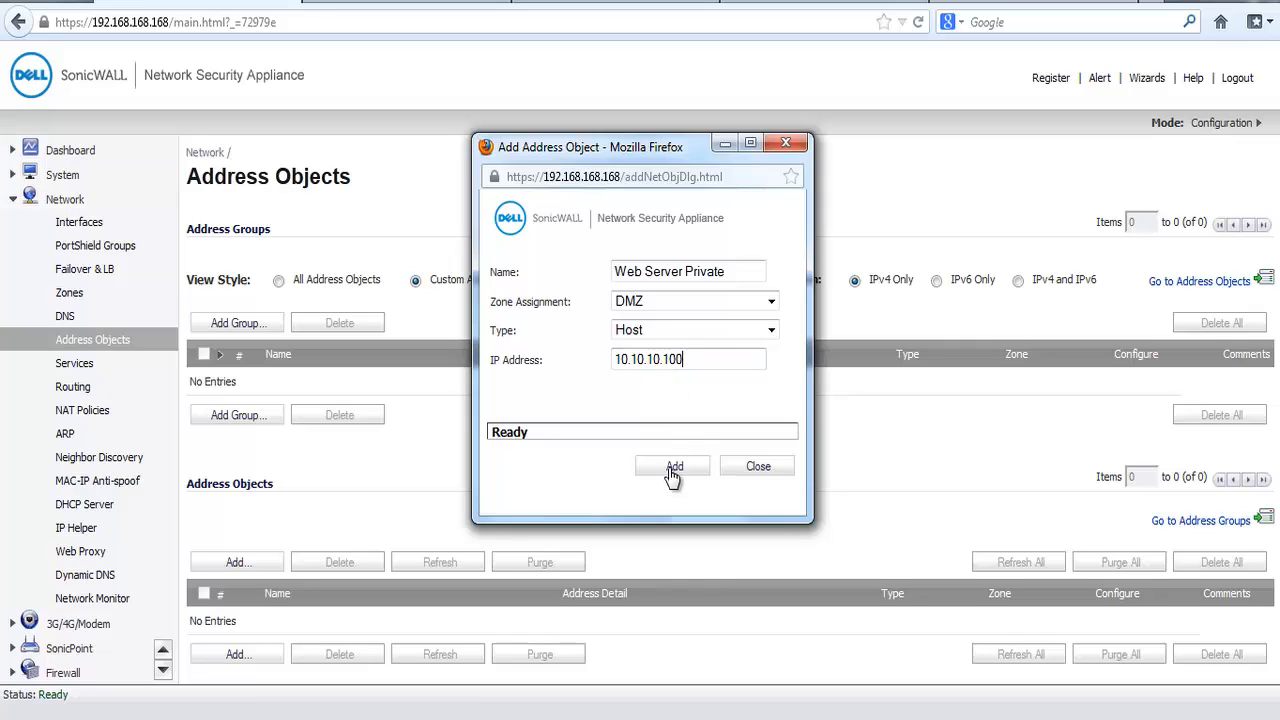
left_click(672, 468)
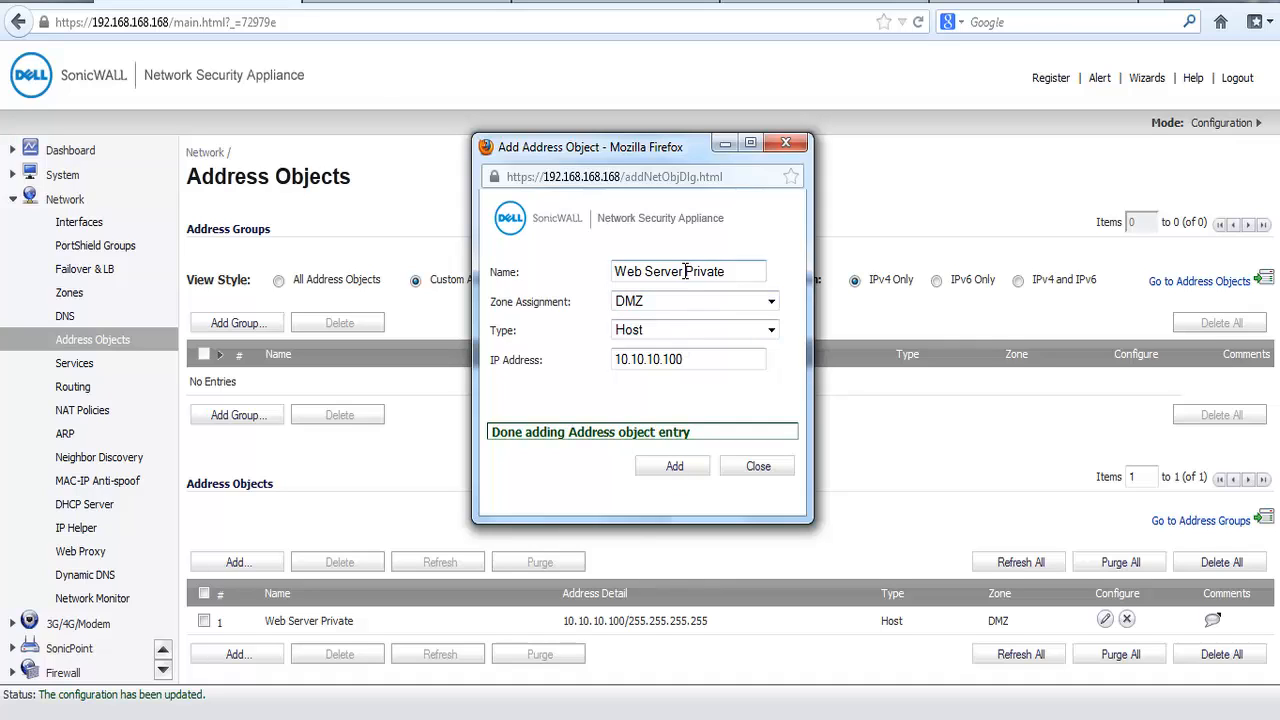
Step: Name a second address object Web Server Public, assigned to the WAN zone with type Host
left_click_drag(685, 271, 757, 270)
type("Public")
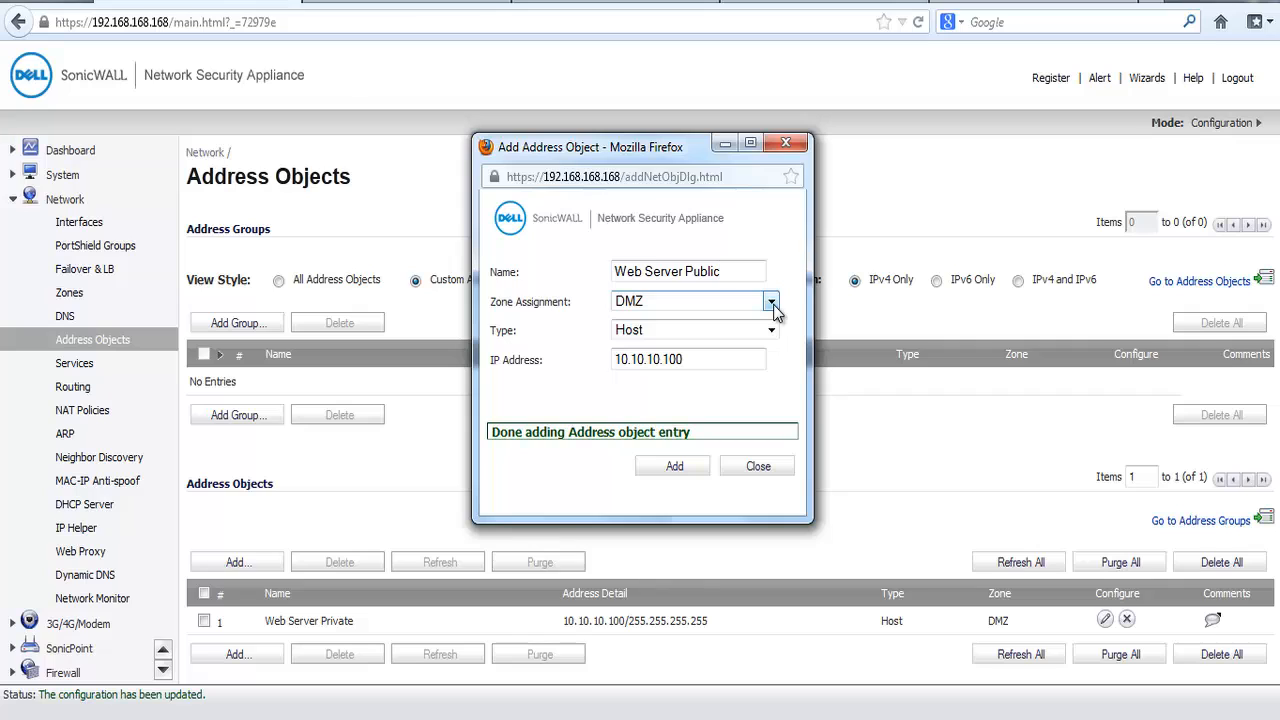
left_click(772, 303)
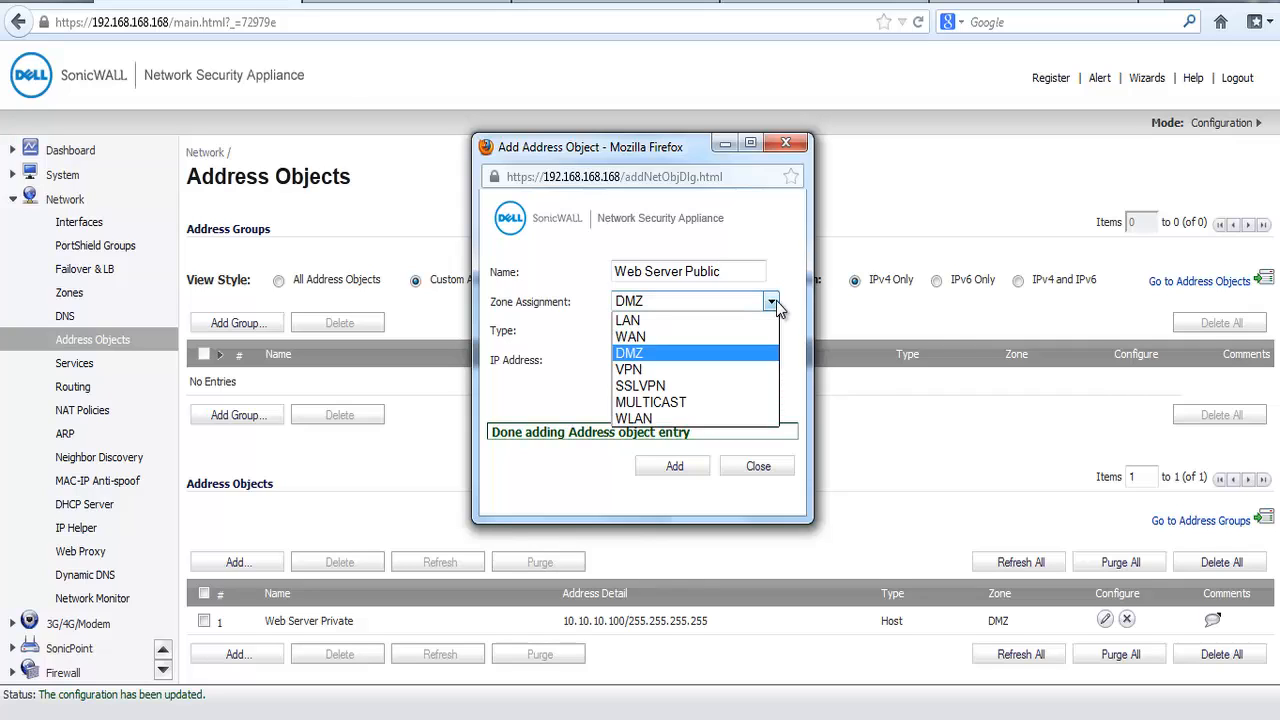
left_click(734, 341)
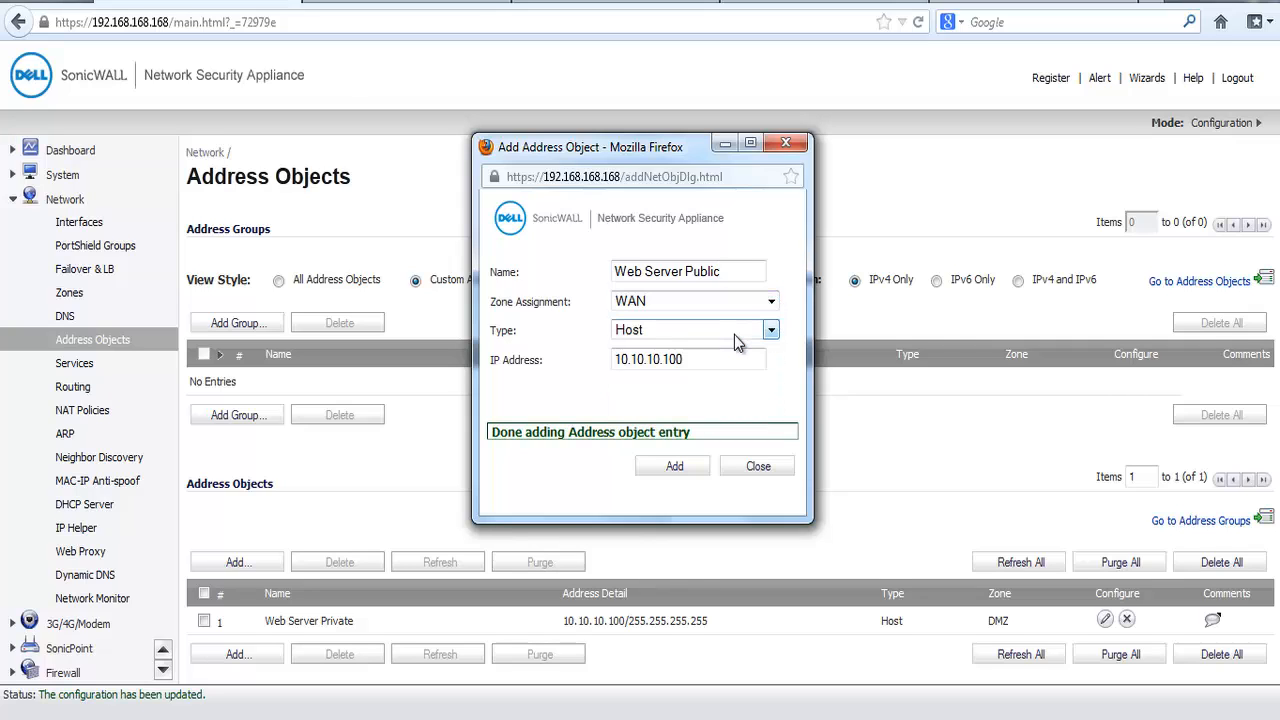
left_click(770, 331)
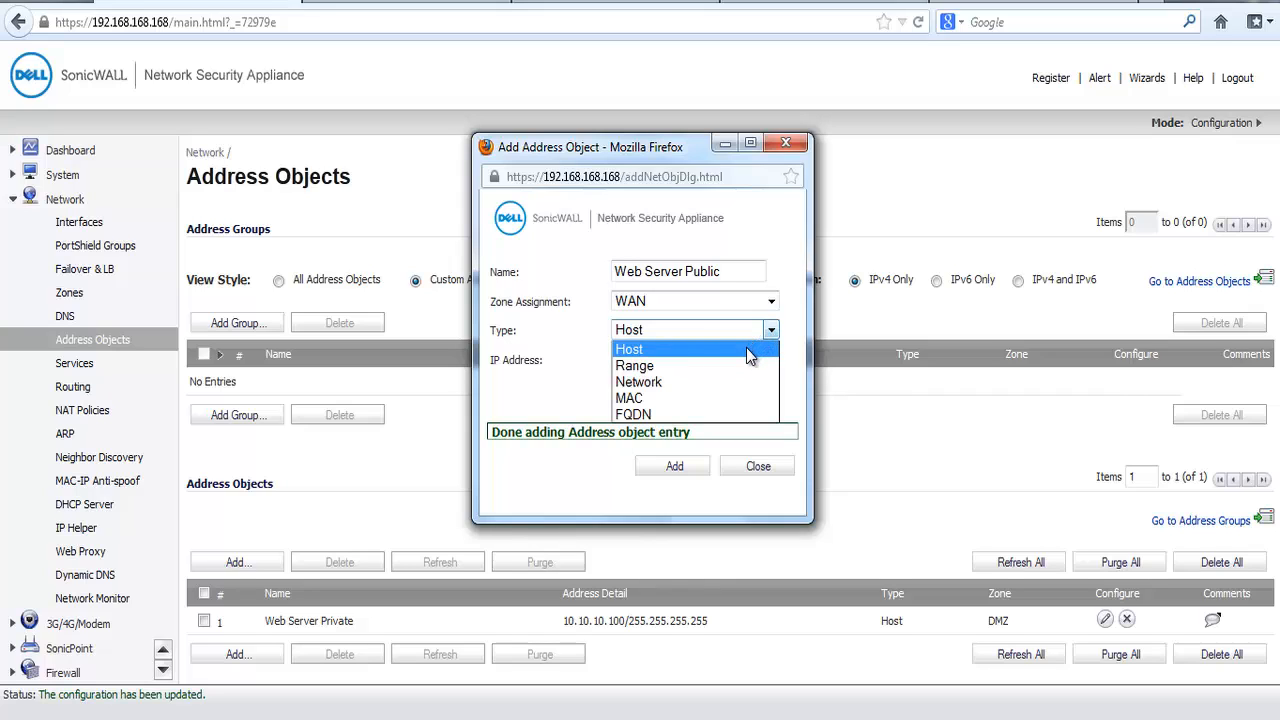
left_click(749, 357)
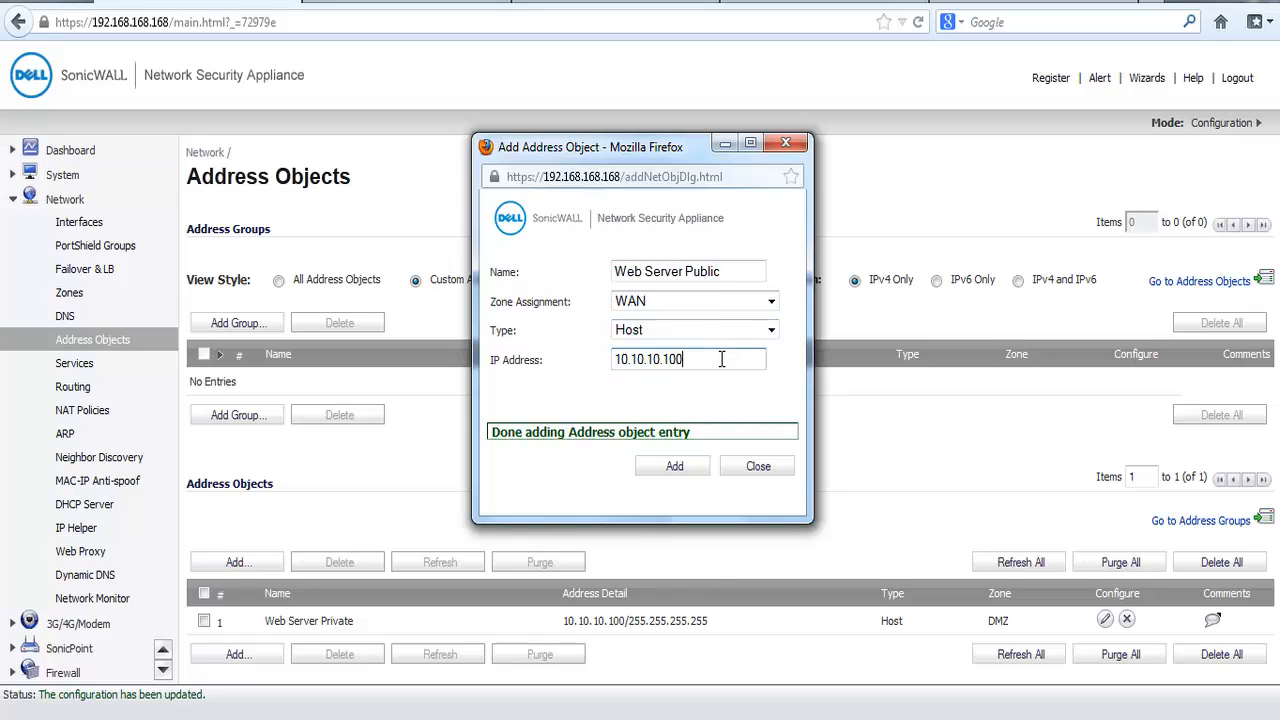
Step: Set the public web server's IP address to 192.168.170.52, add the address object and close the form
left_click_drag(721, 359, 608, 366)
key("BackSpace")
type("192.168.170.52")
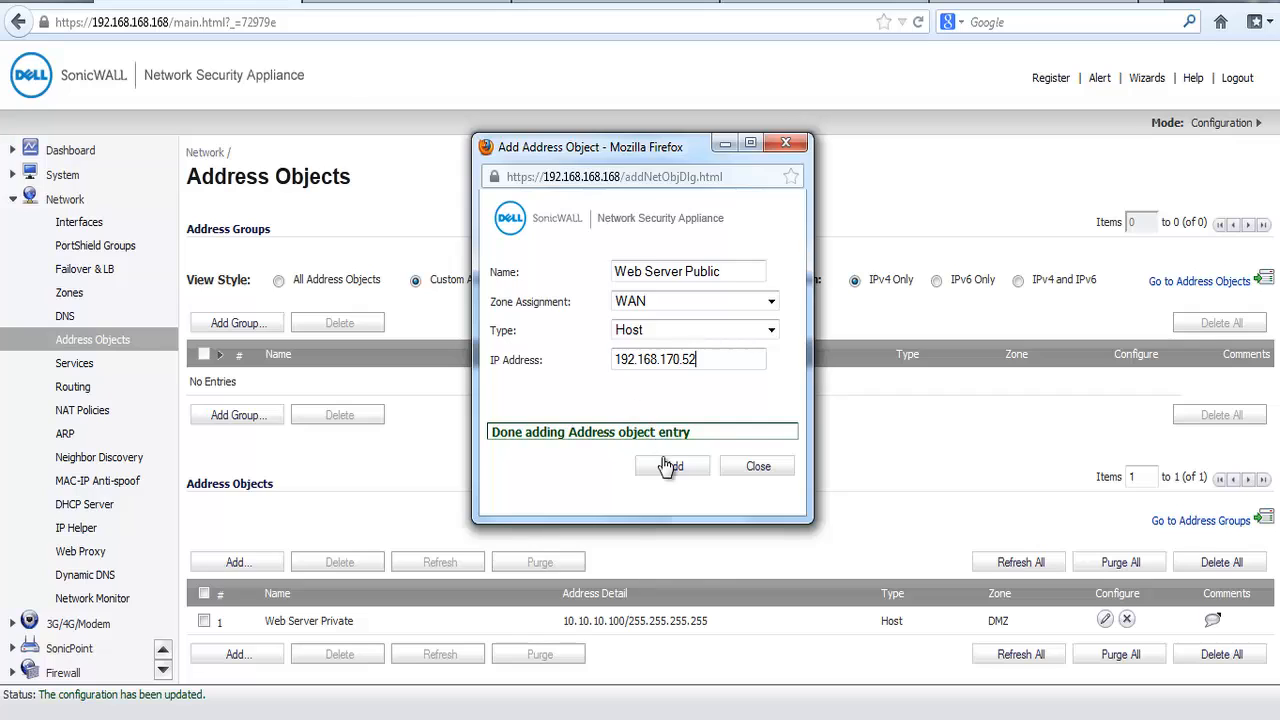
left_click(672, 468)
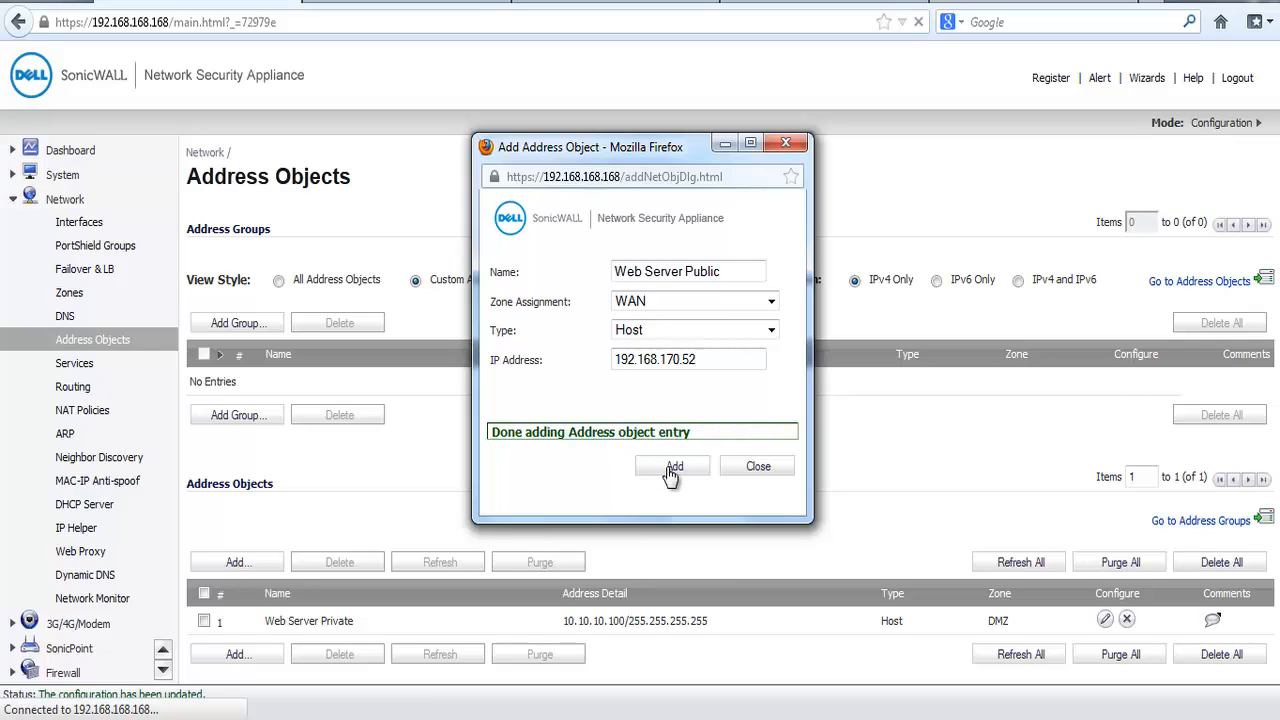
left_click(742, 472)
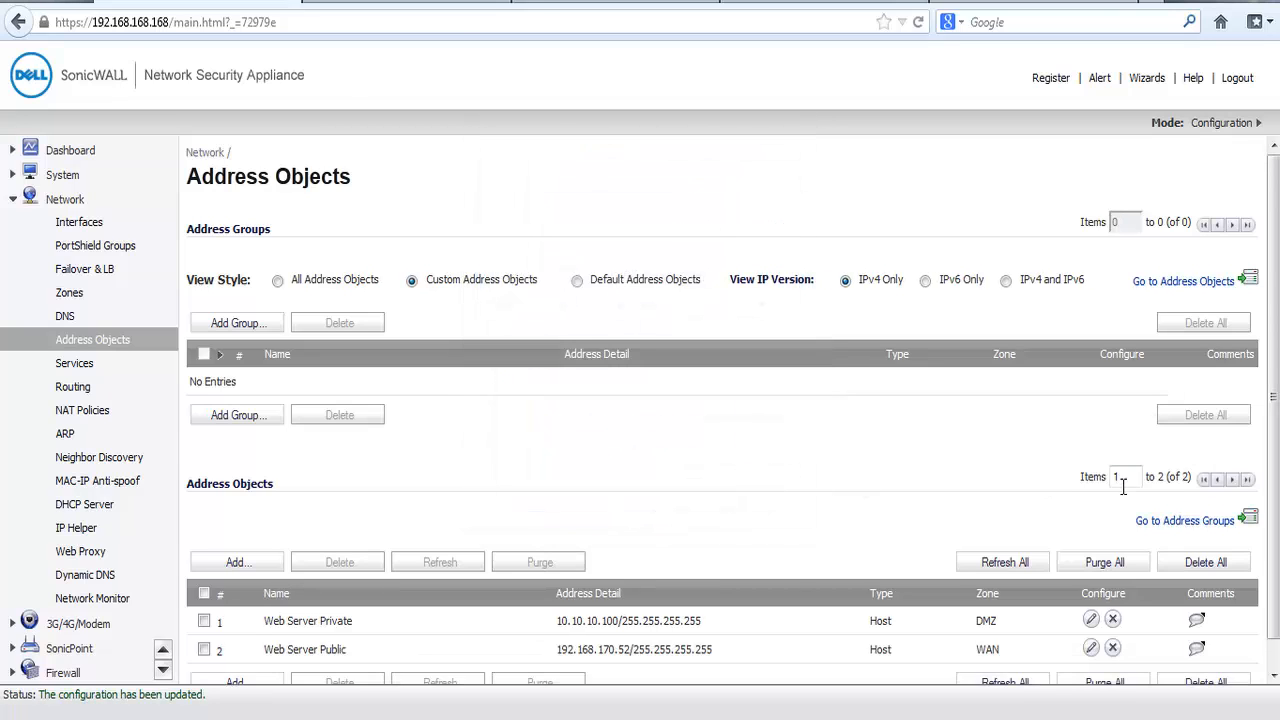
scroll(1271, 470, "down", 1)
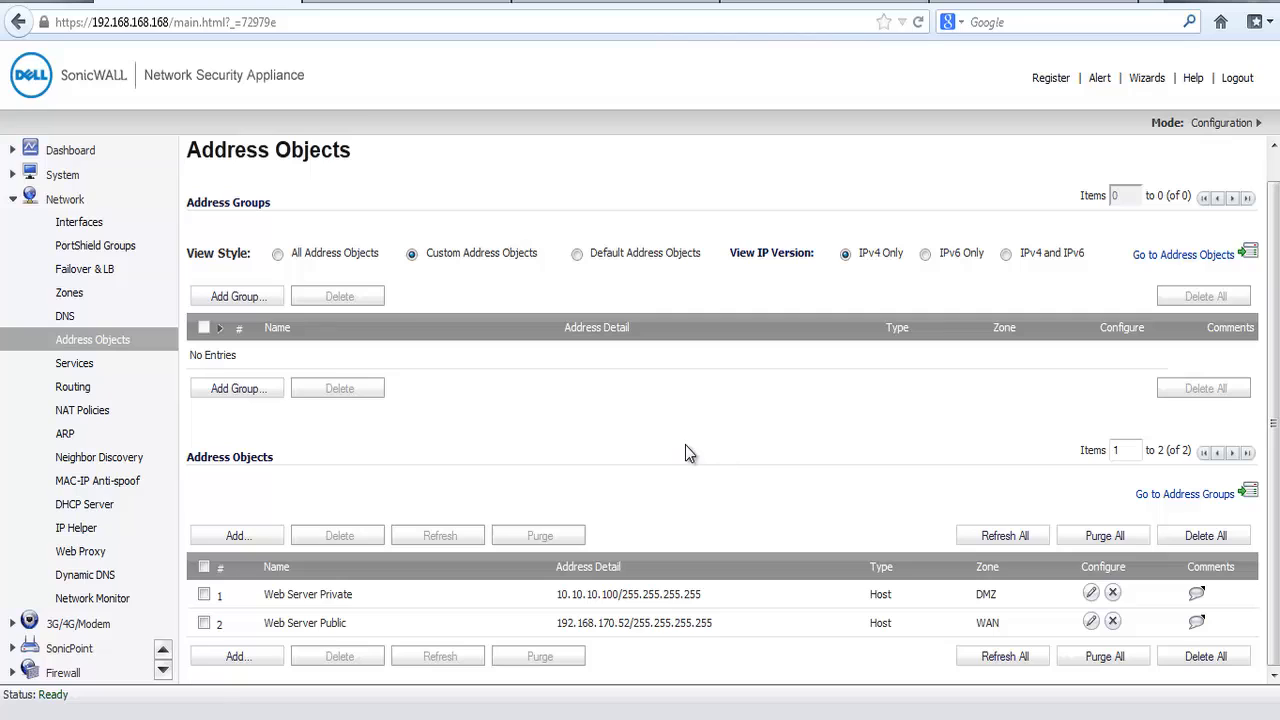
Step: Show only the custom services in the network settings and open the form for a new service
left_click(80, 370)
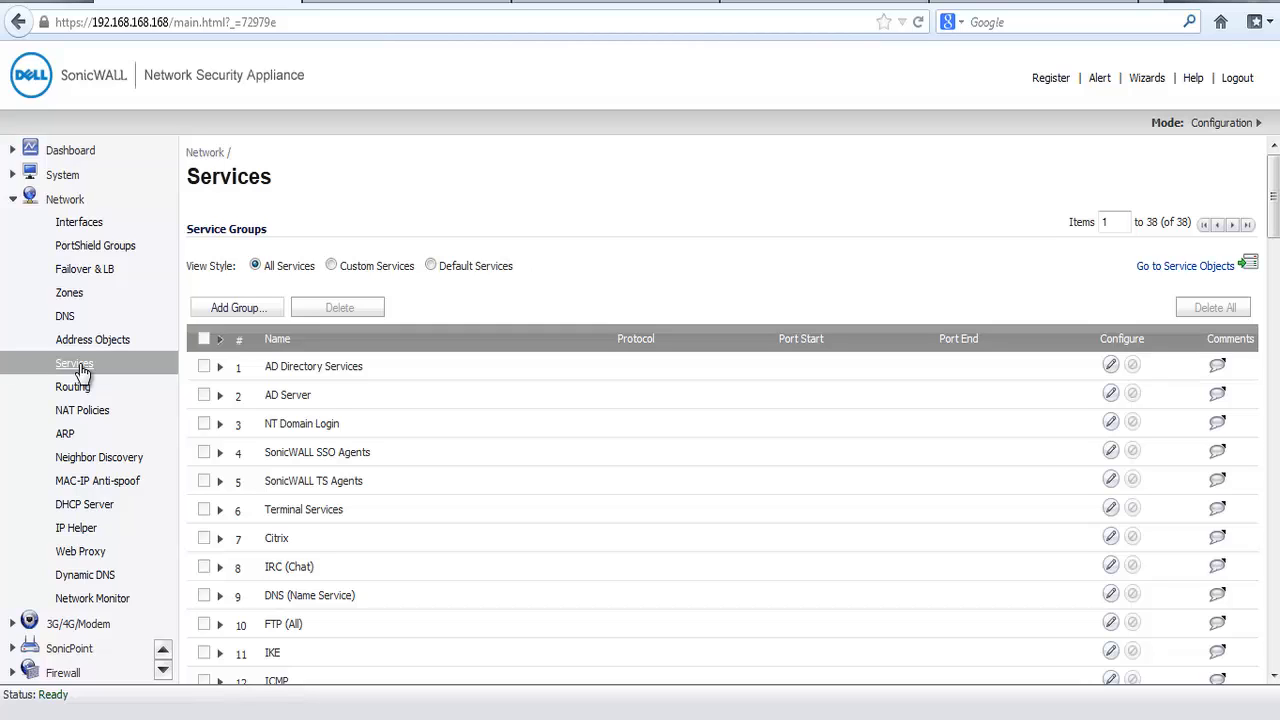
left_click(336, 266)
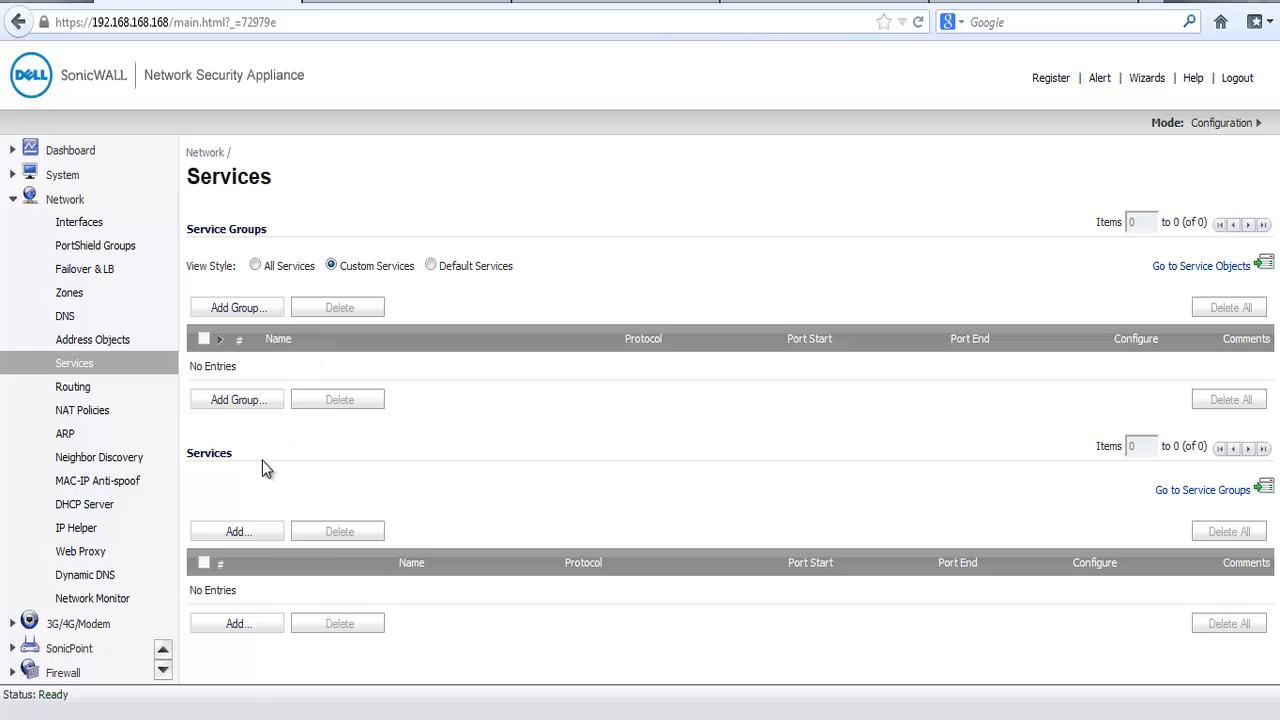
left_click(243, 537)
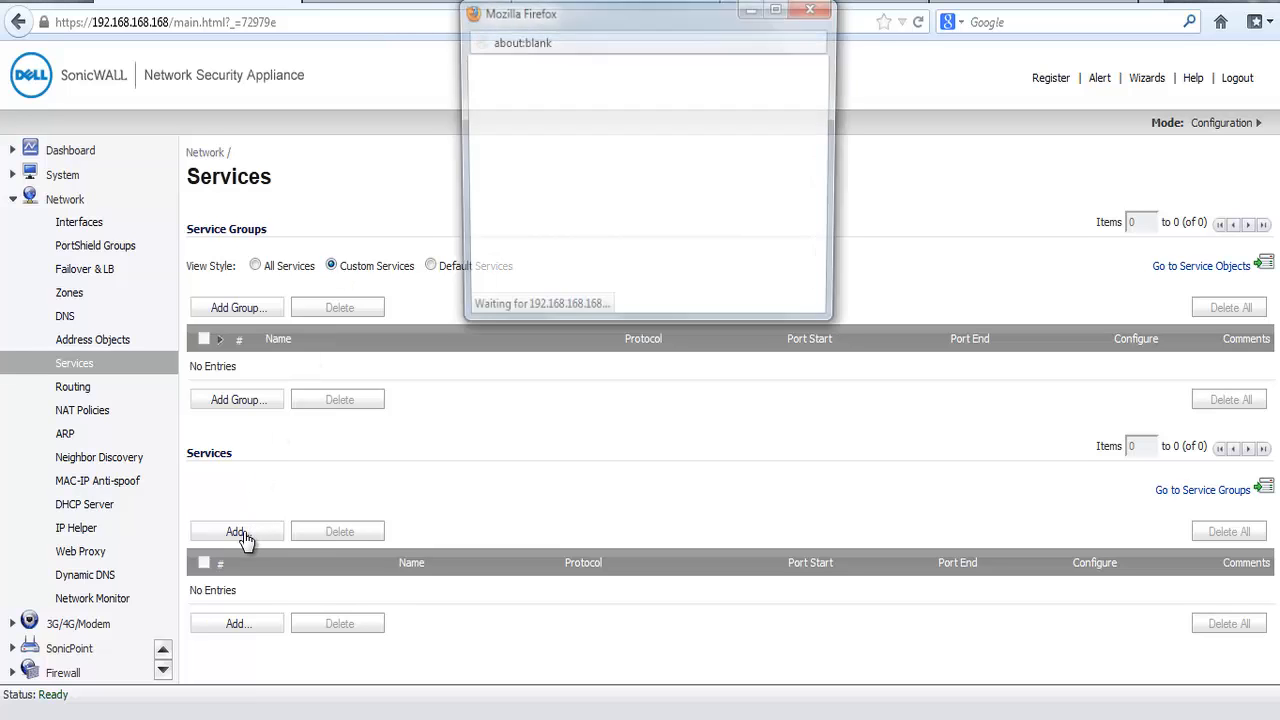
left_click_drag(618, 14, 600, 179)
Step: Name the new service Http Custom and set its protocol to TCP(6)
left_click(600, 304)
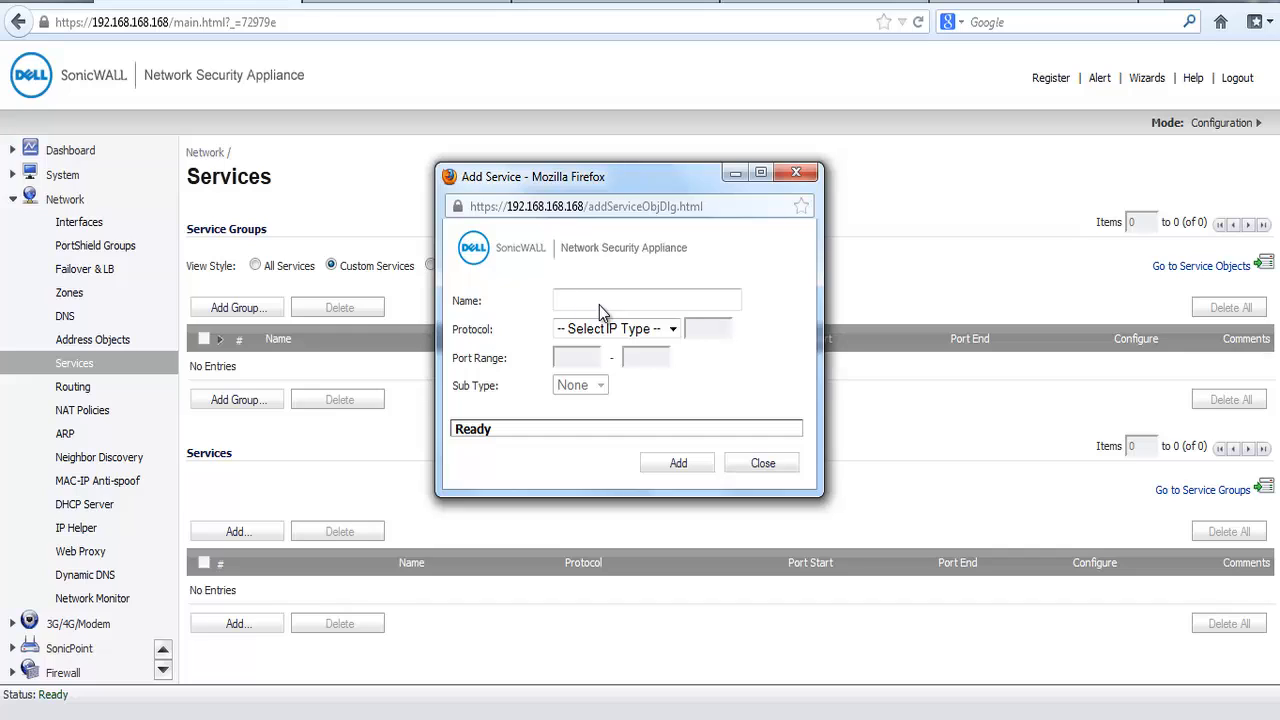
type("Http Custom")
left_click(672, 329)
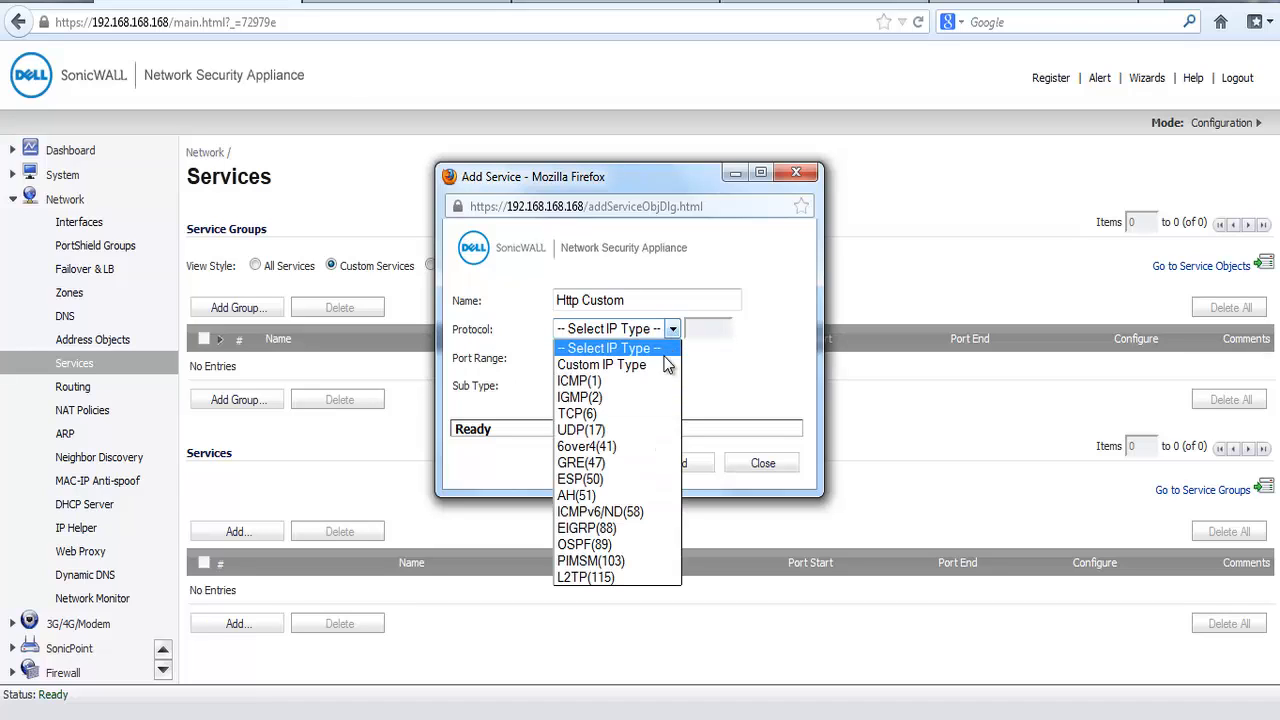
left_click(629, 421)
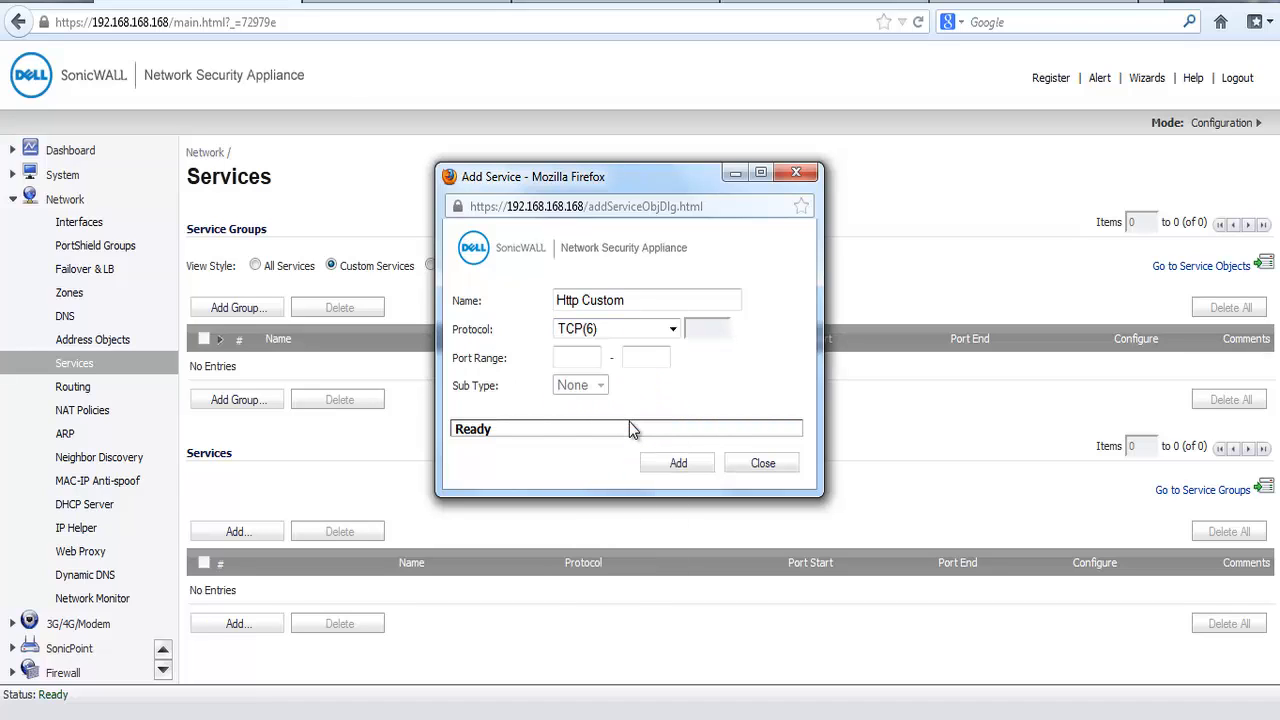
Step: Set the Http Custom port range to 8080–8080, add the service and close the form
left_click(583, 356)
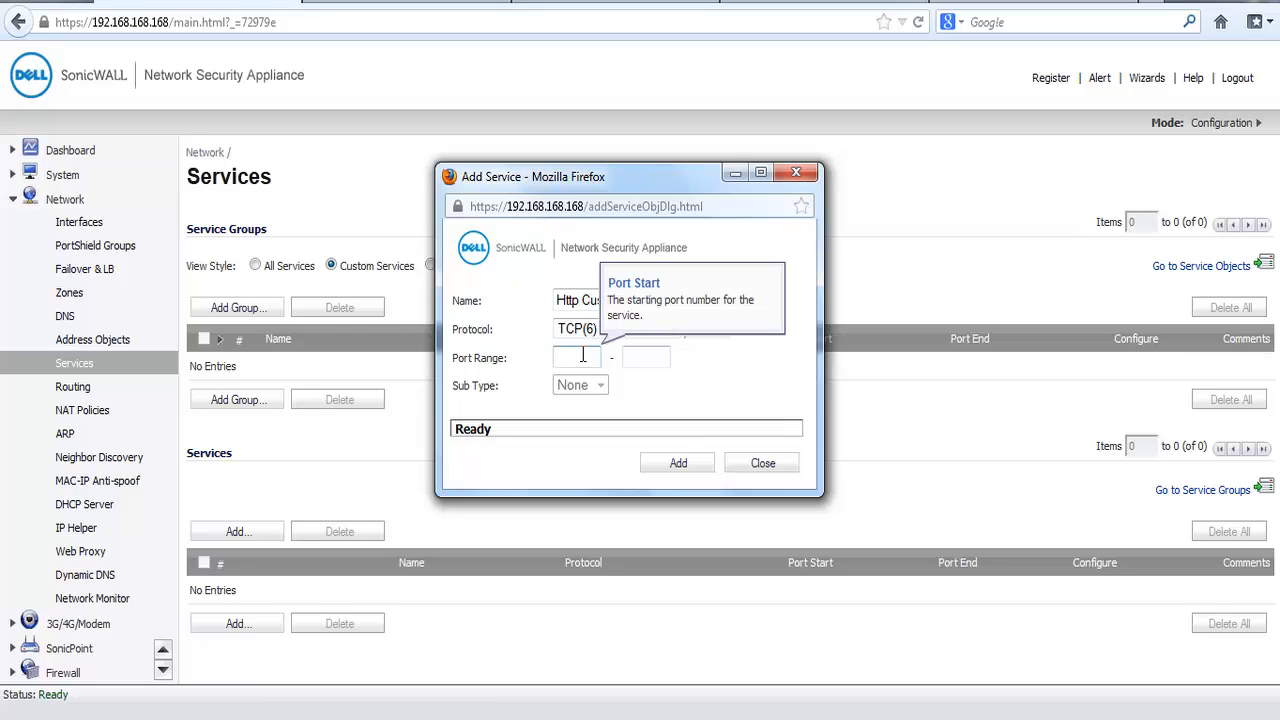
type("8080")
left_click(655, 355)
type("8080")
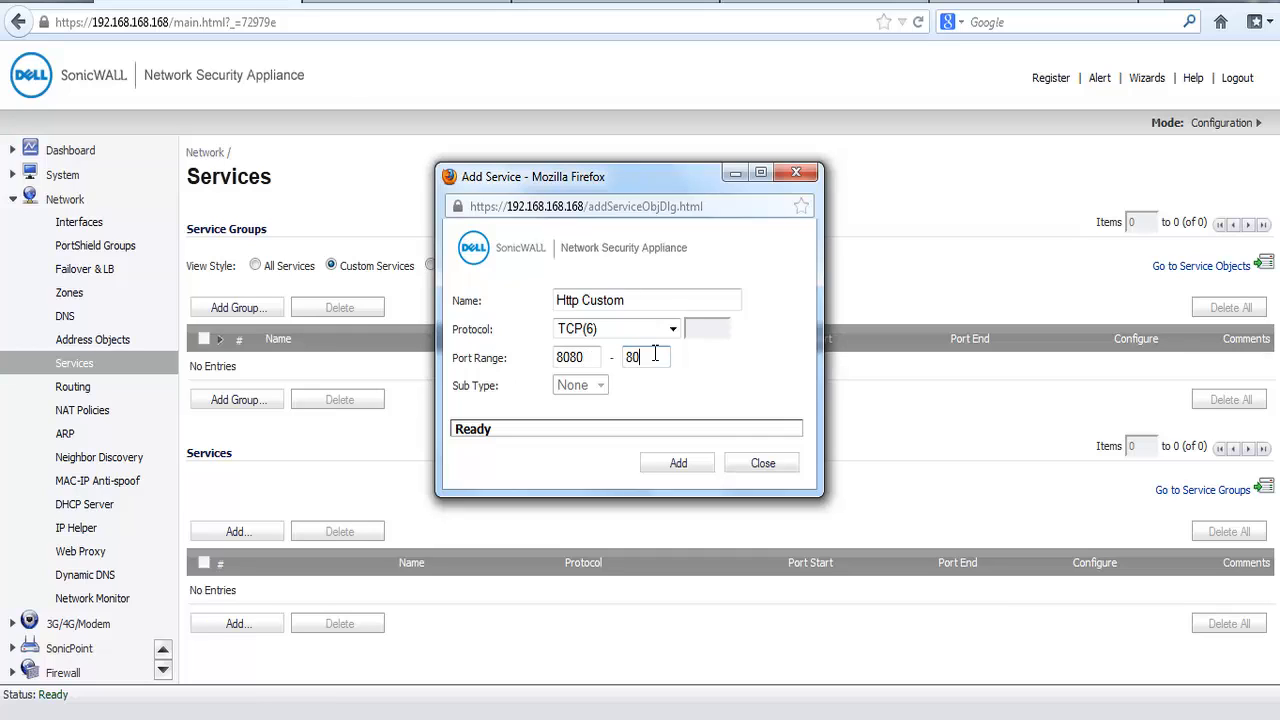
left_click(673, 466)
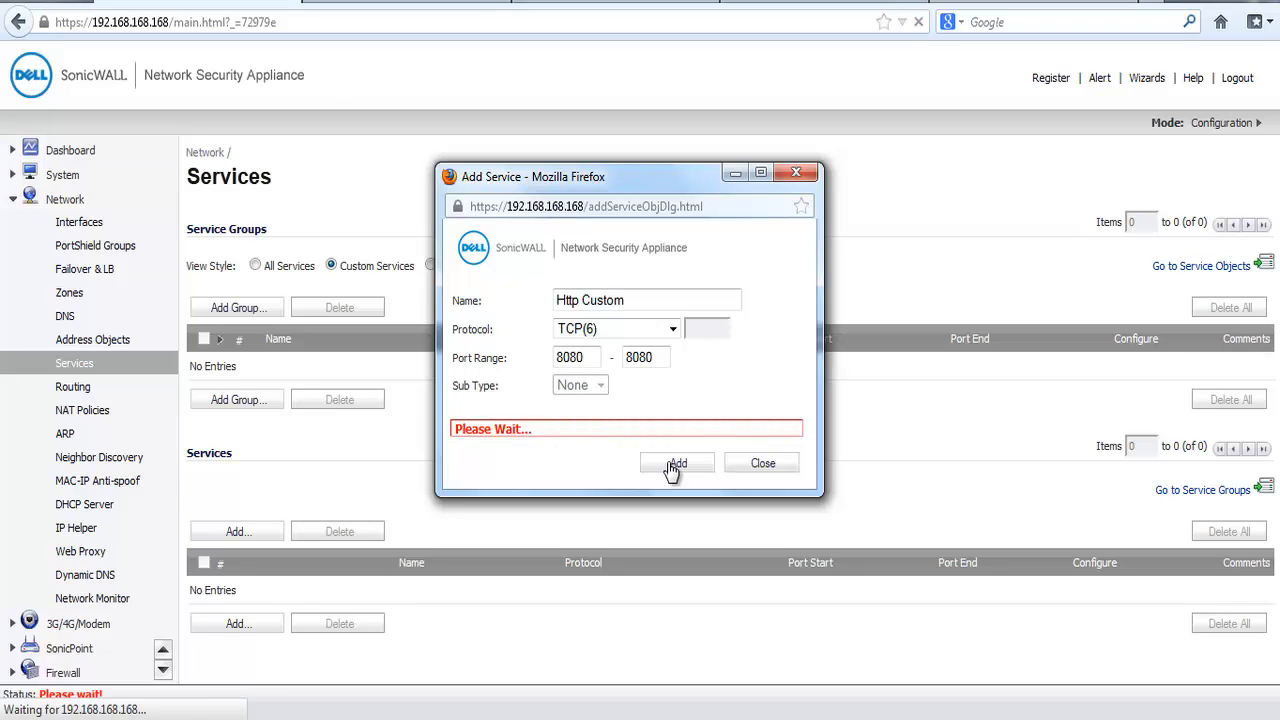
left_click(762, 465)
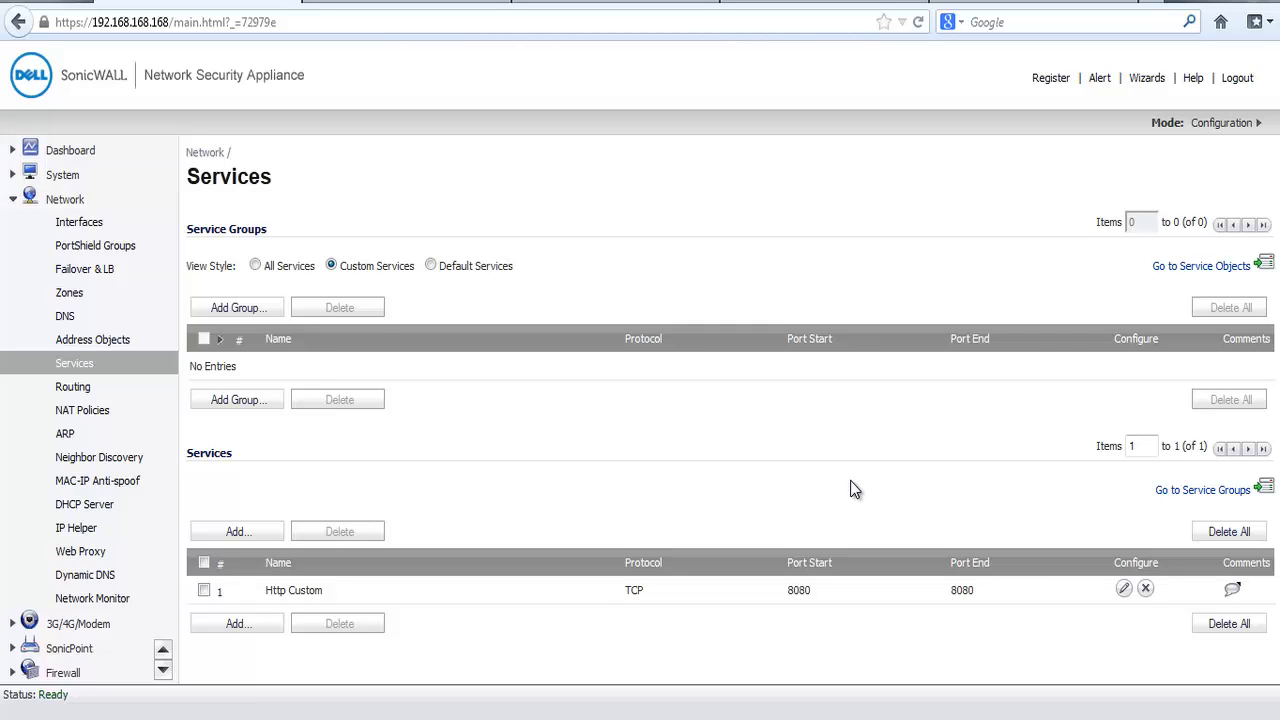
Step: Show the WAN to DMZ firewall access rules through the matrix view and open the form for a new rule
left_click(63, 672)
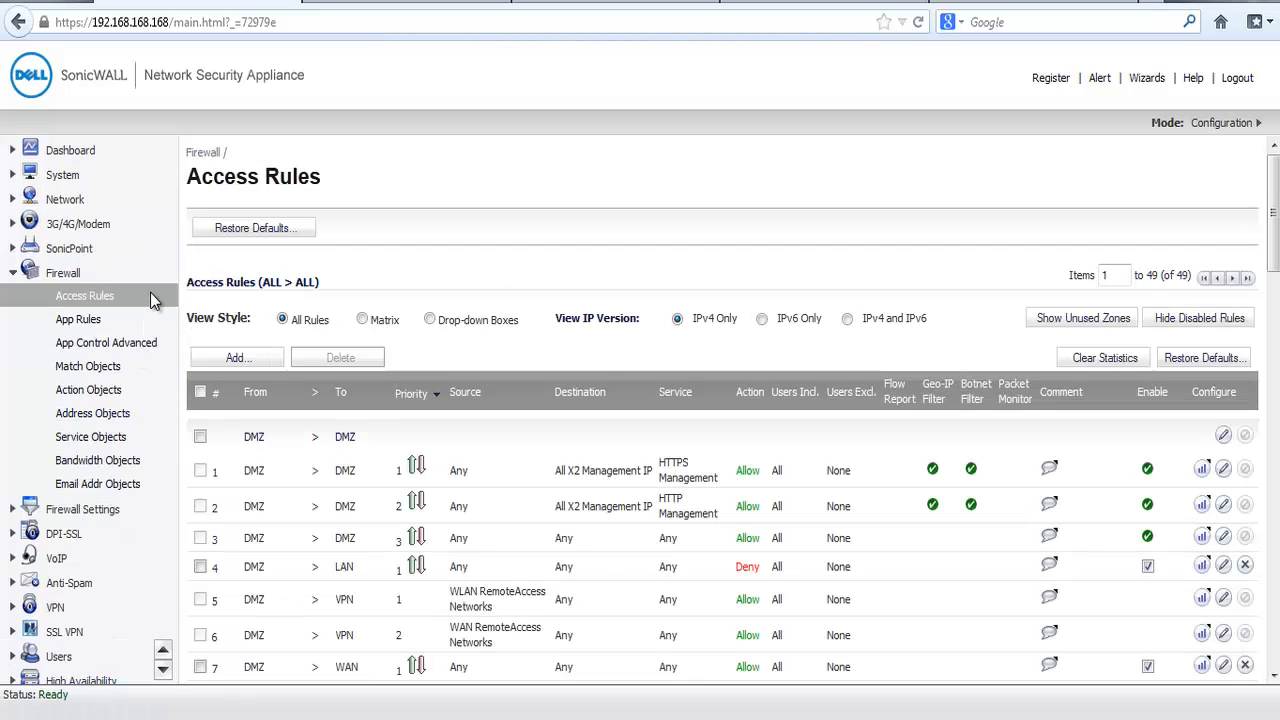
left_click(362, 319)
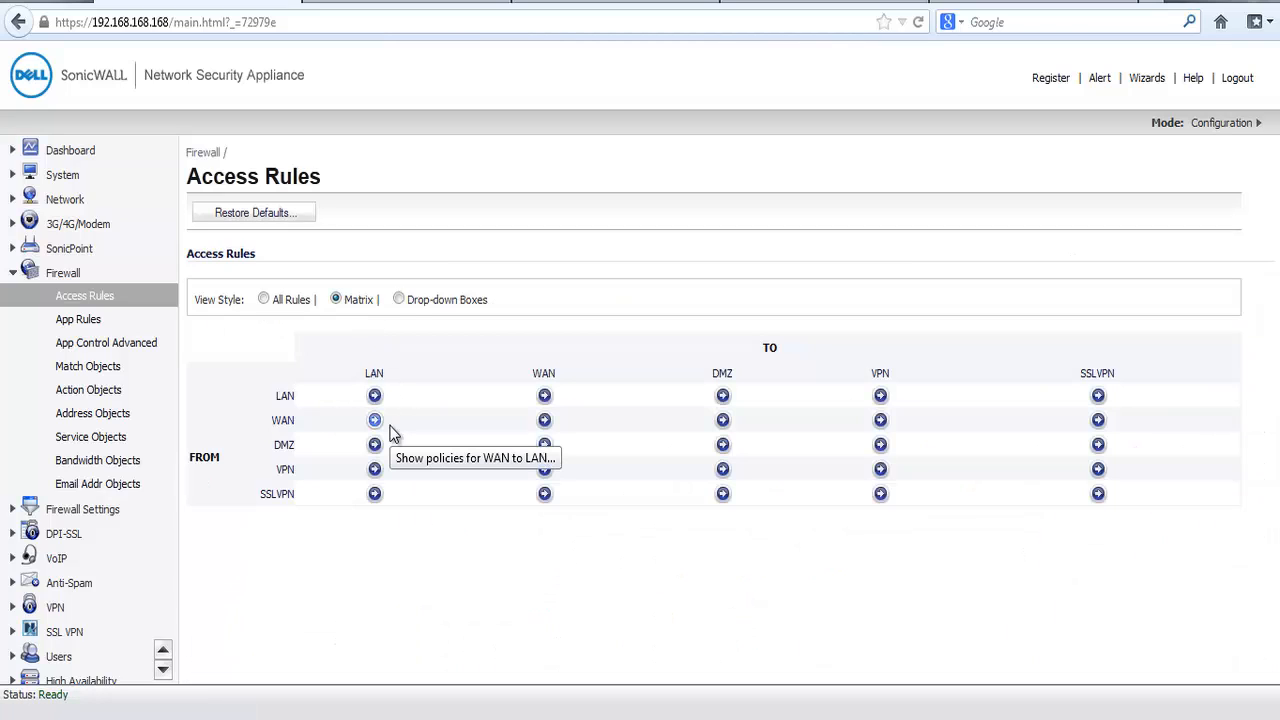
left_click(723, 421)
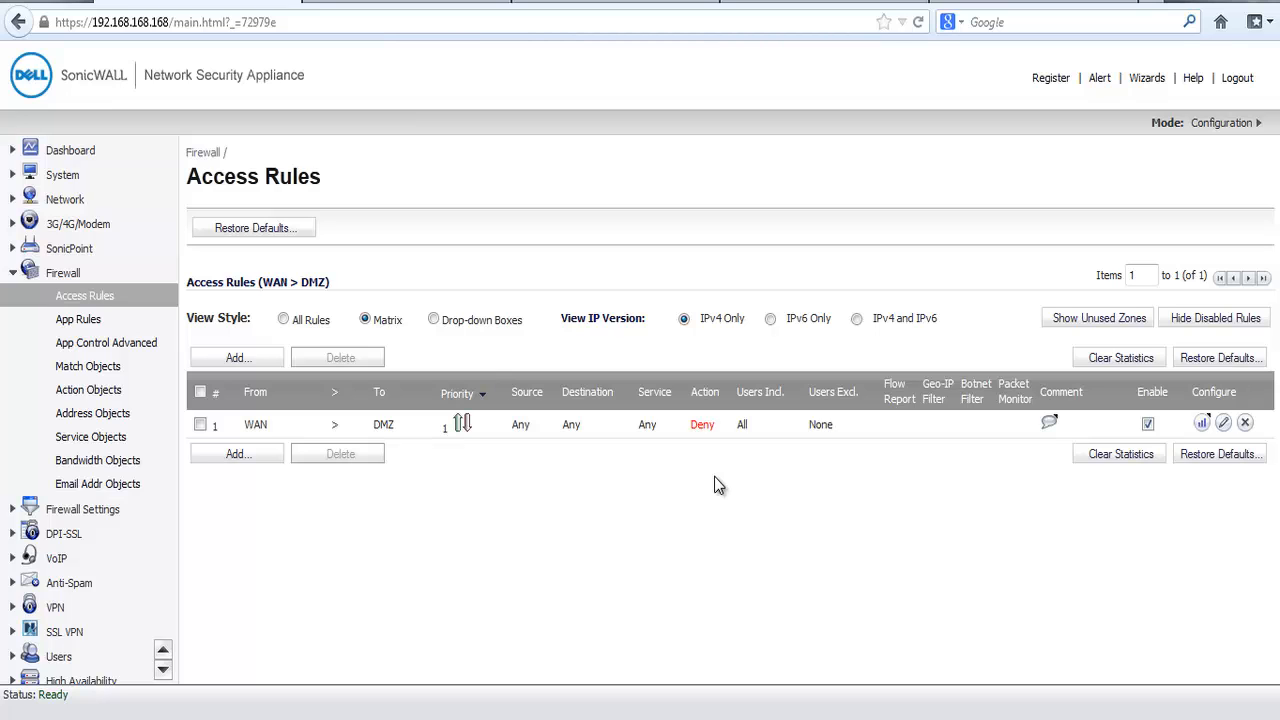
left_click(258, 458)
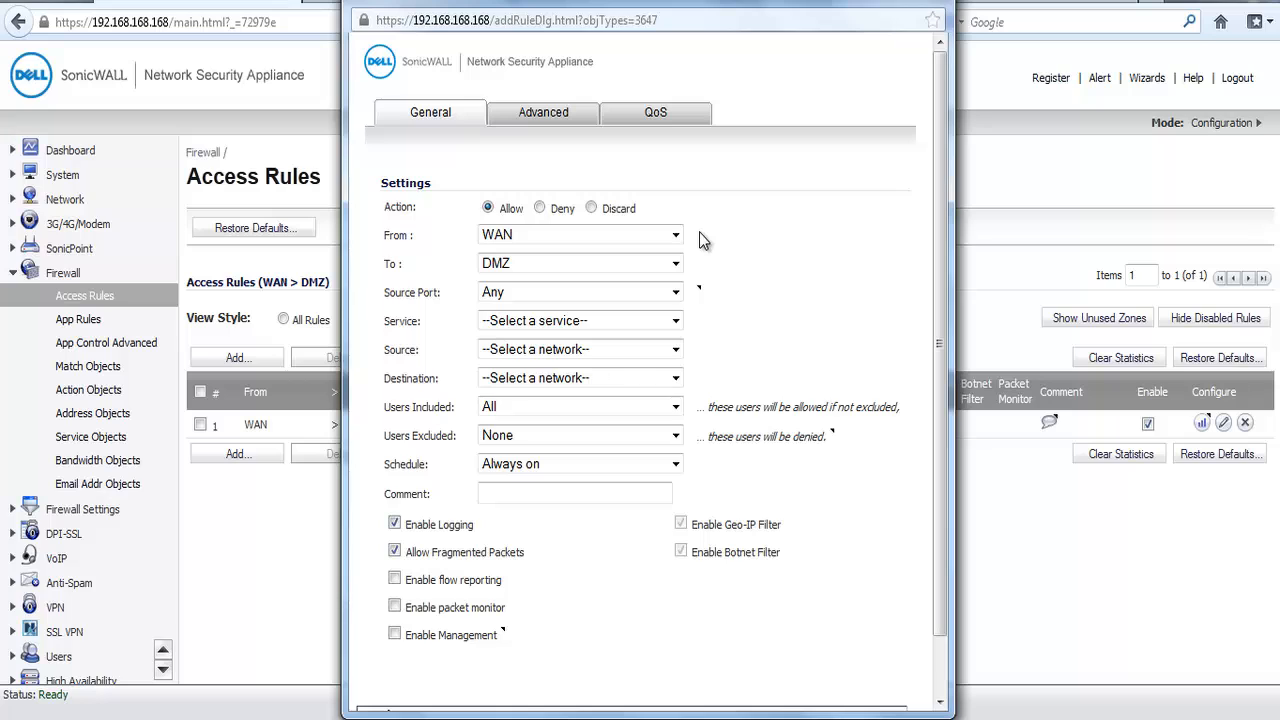
Step: Keep the new rule's source port at Any and set its service to HTTP
left_click(677, 293)
left_click(662, 309)
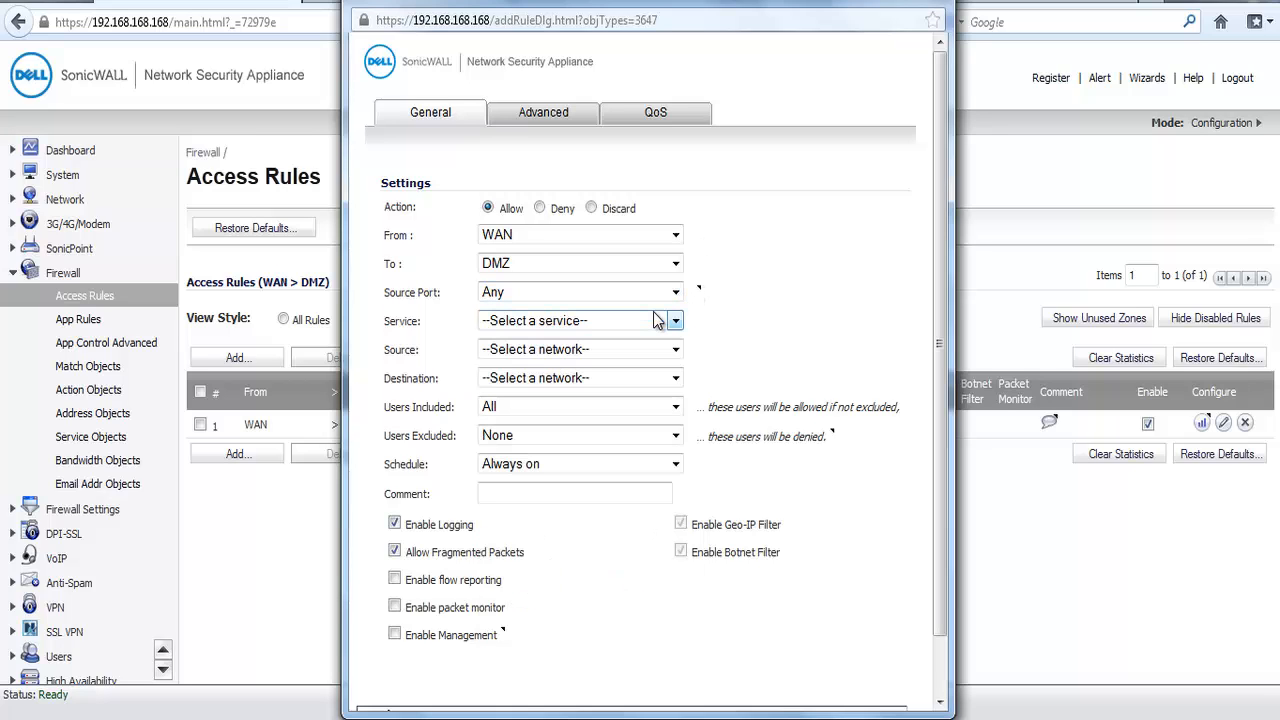
left_click(677, 321)
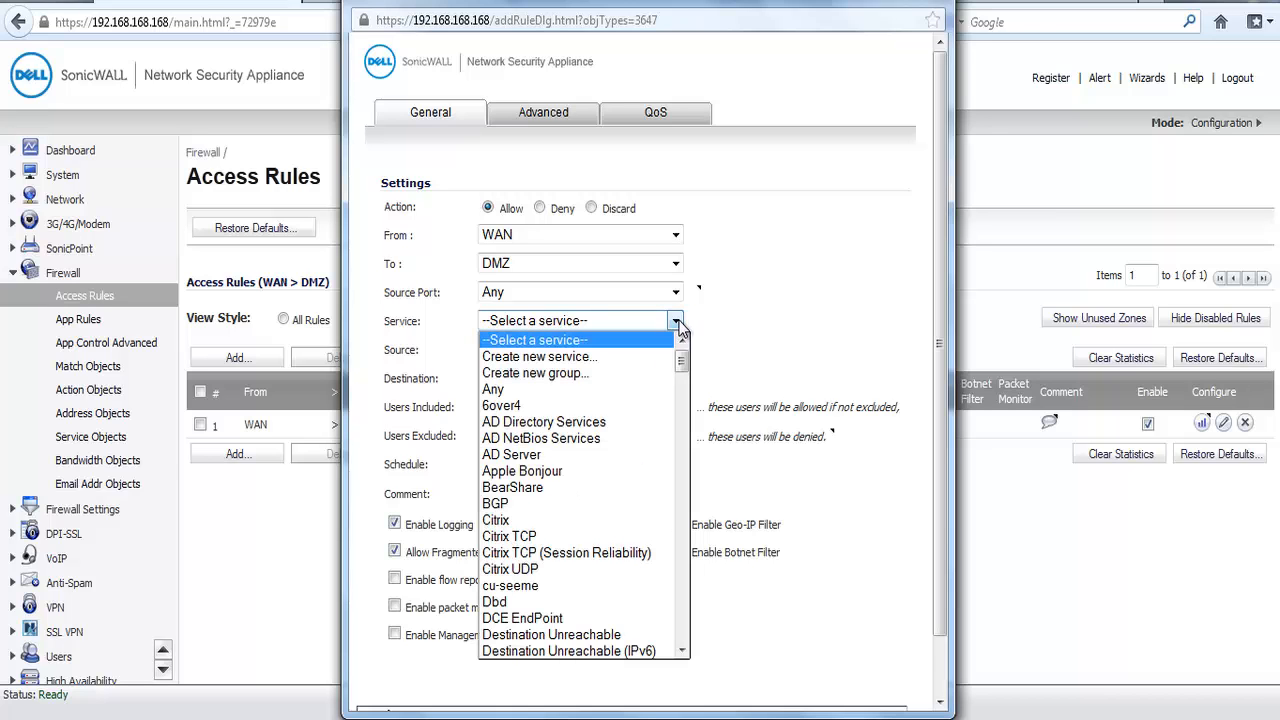
left_click_drag(681, 358, 684, 428)
left_click(637, 467)
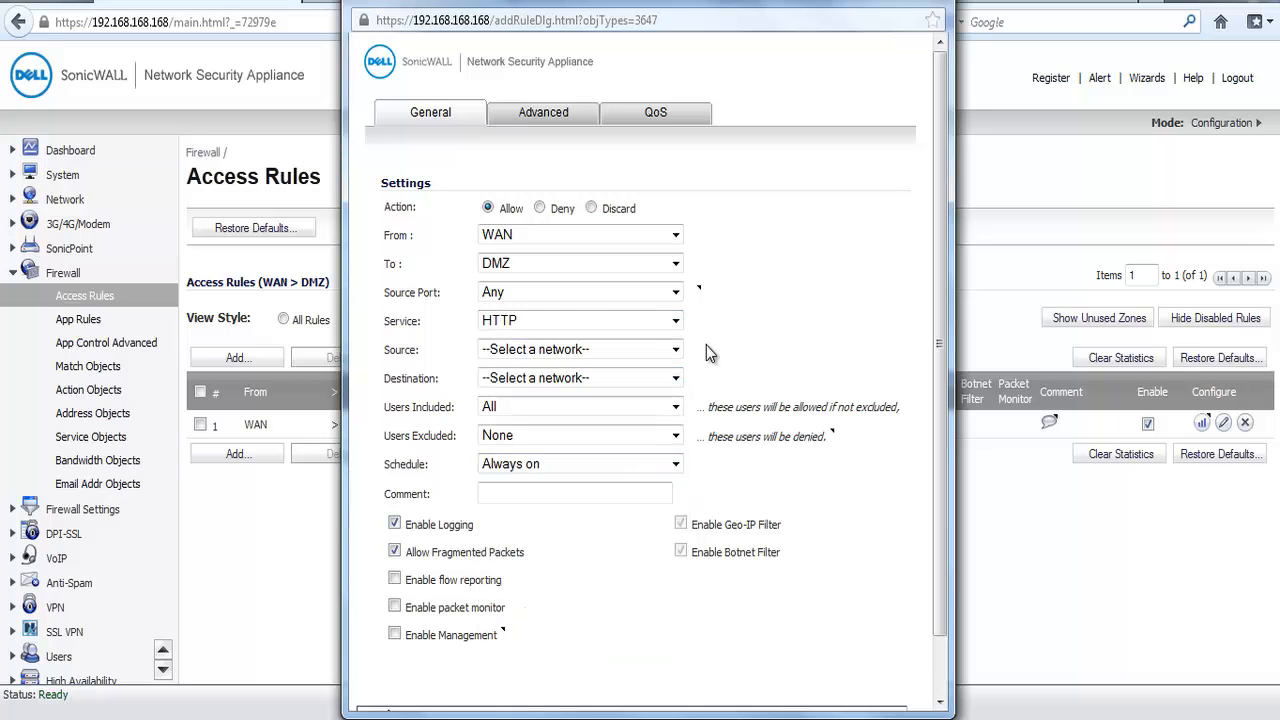
Step: Set the access rule's source to Any and its destination to Web Server Public
left_click(677, 350)
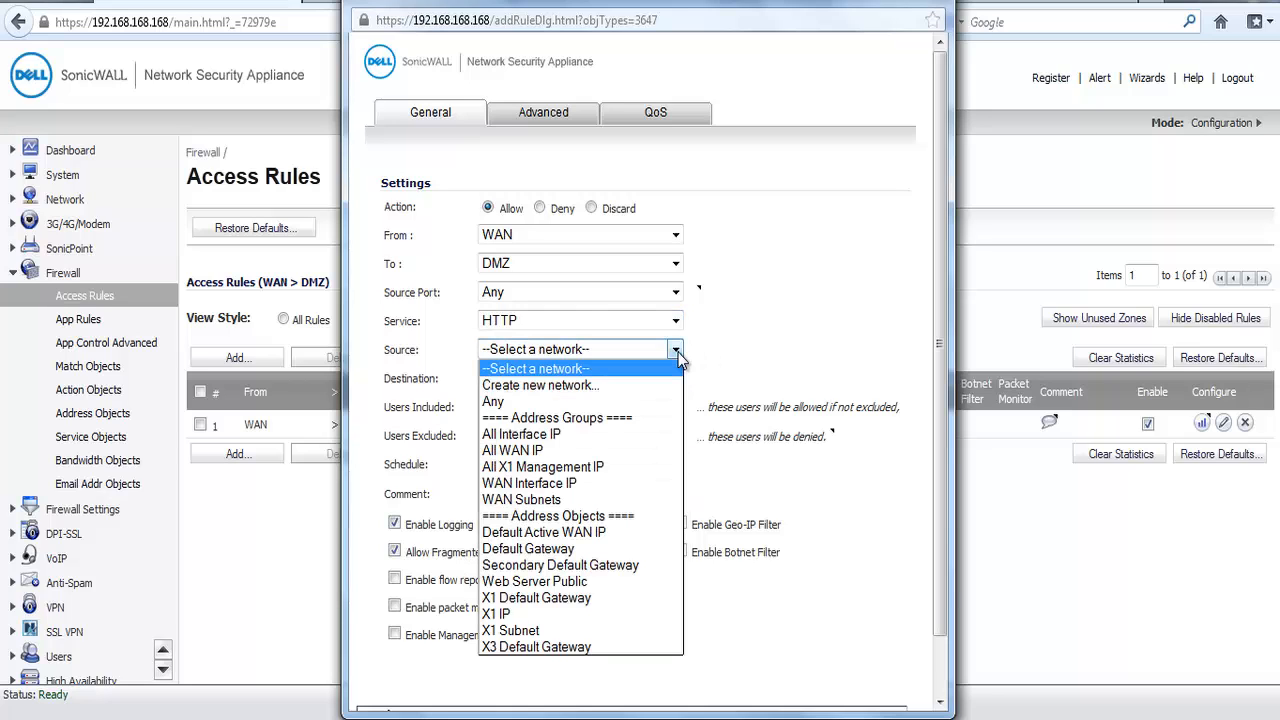
left_click(645, 400)
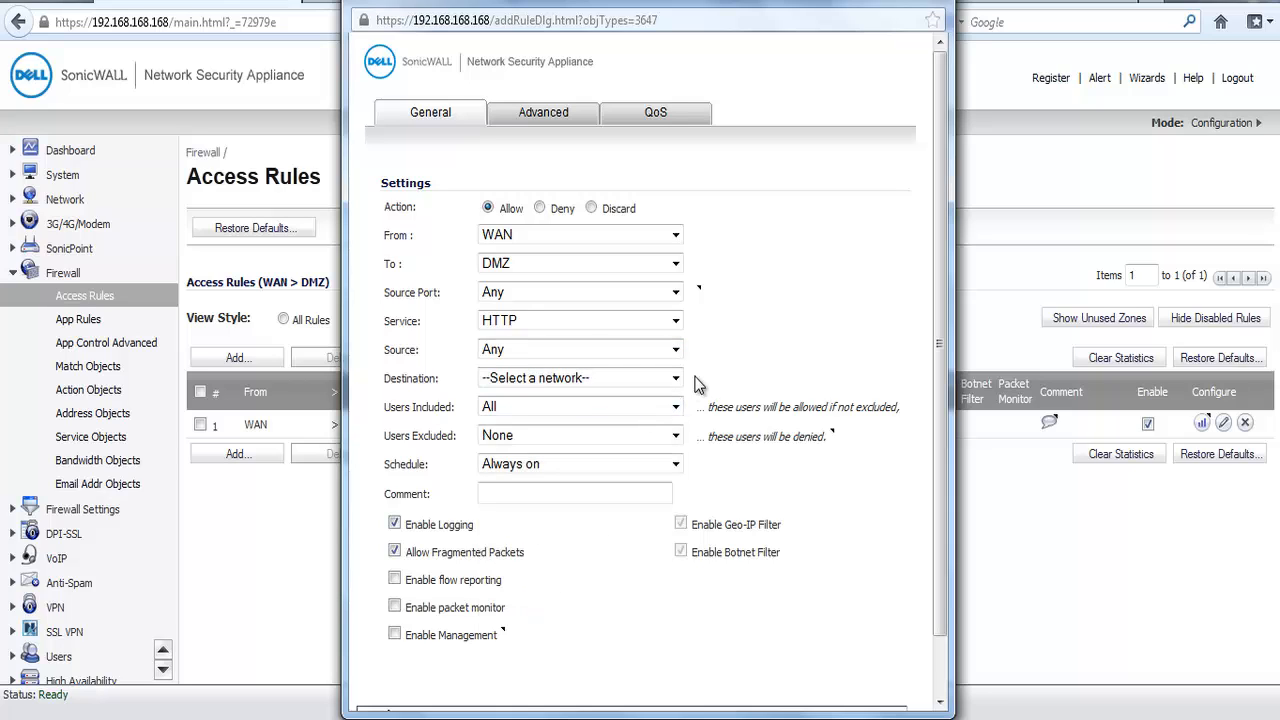
left_click(677, 379)
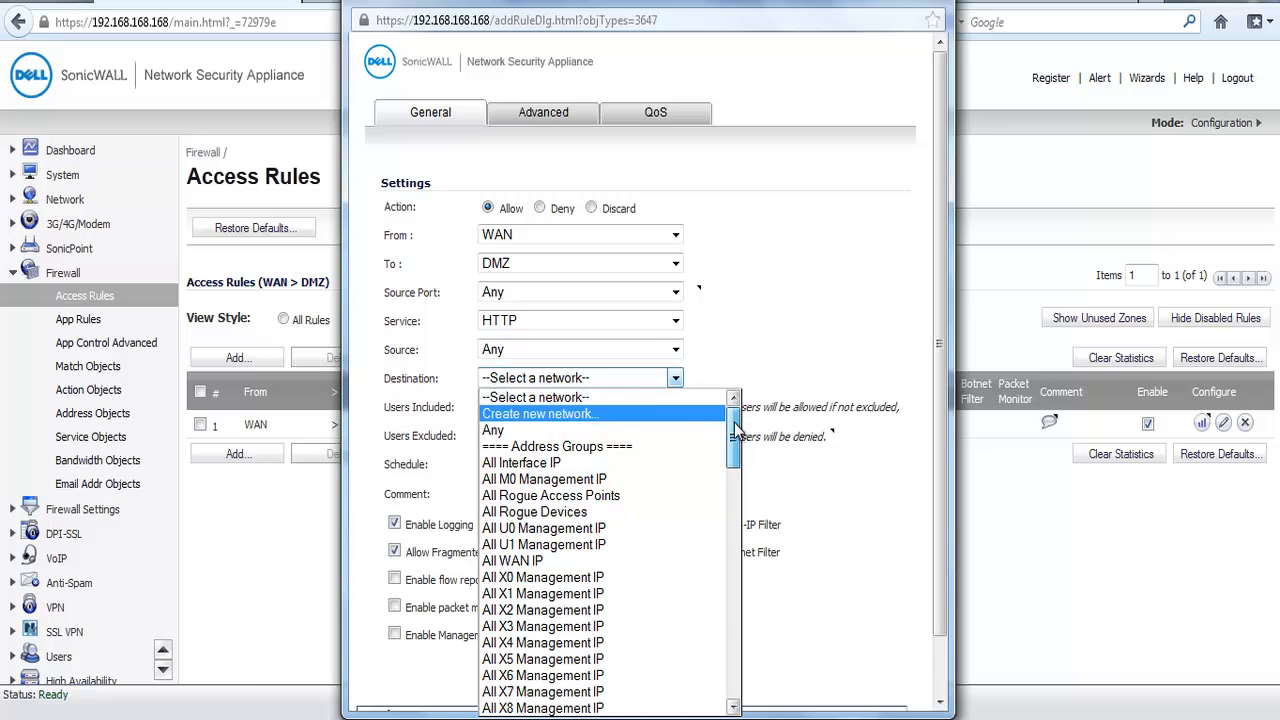
left_click_drag(735, 425, 738, 622)
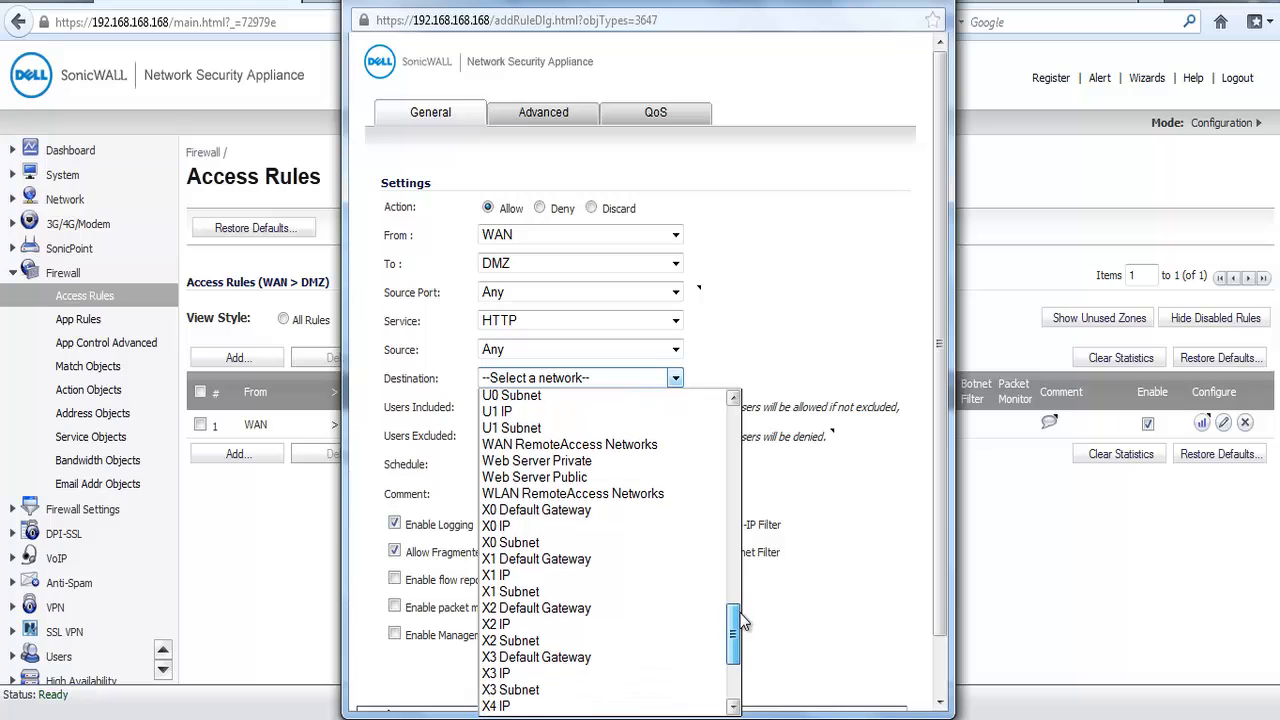
left_click(636, 477)
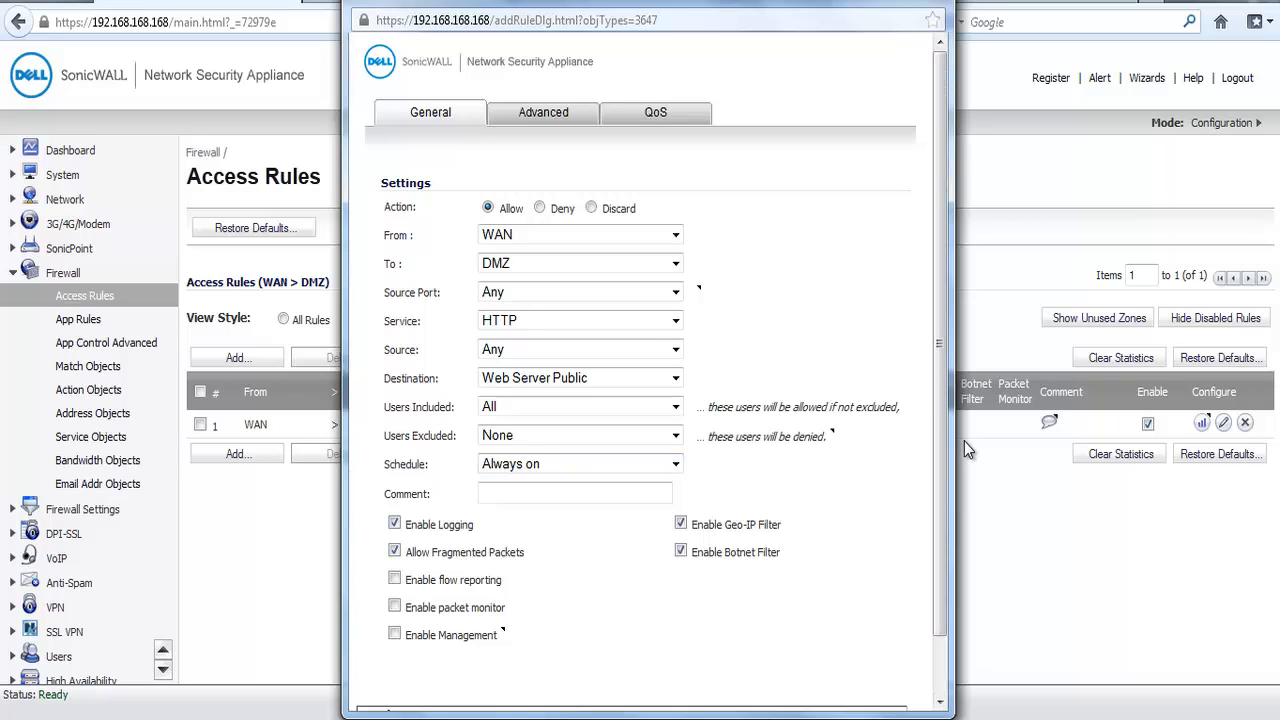
Step: Add the WAN to DMZ access rule and close its form
left_click_drag(934, 418, 937, 522)
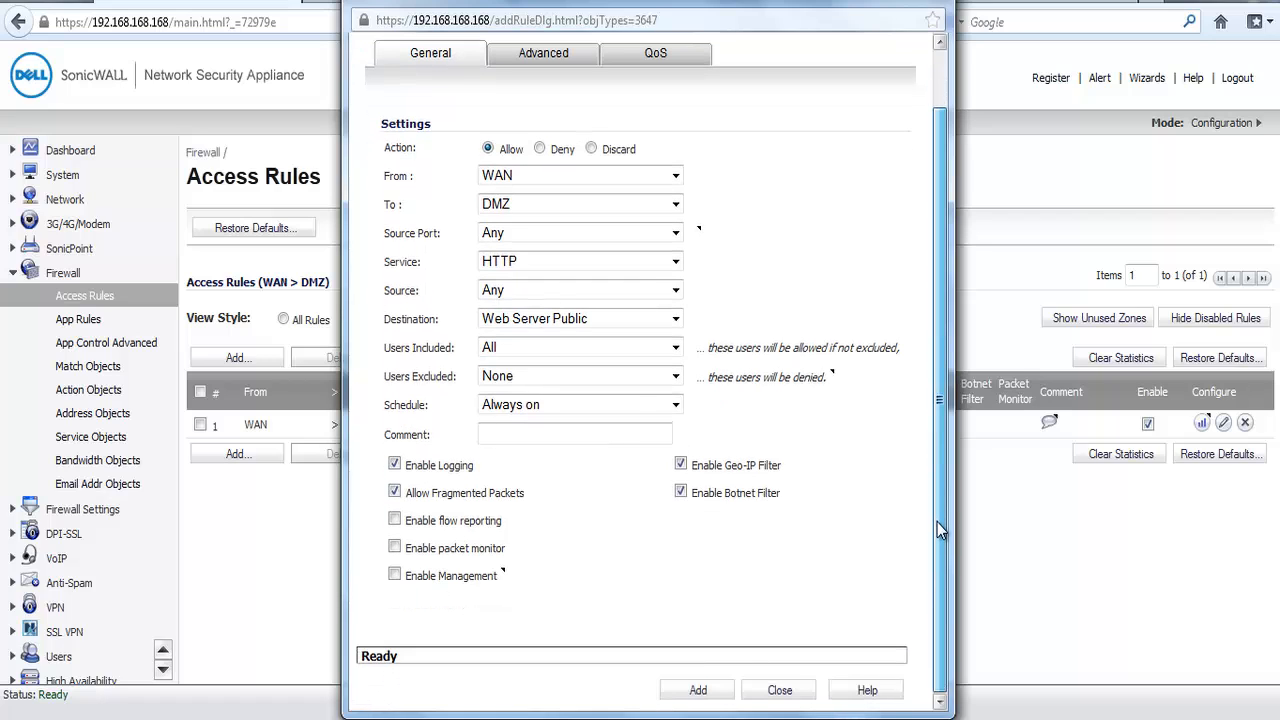
left_click(698, 692)
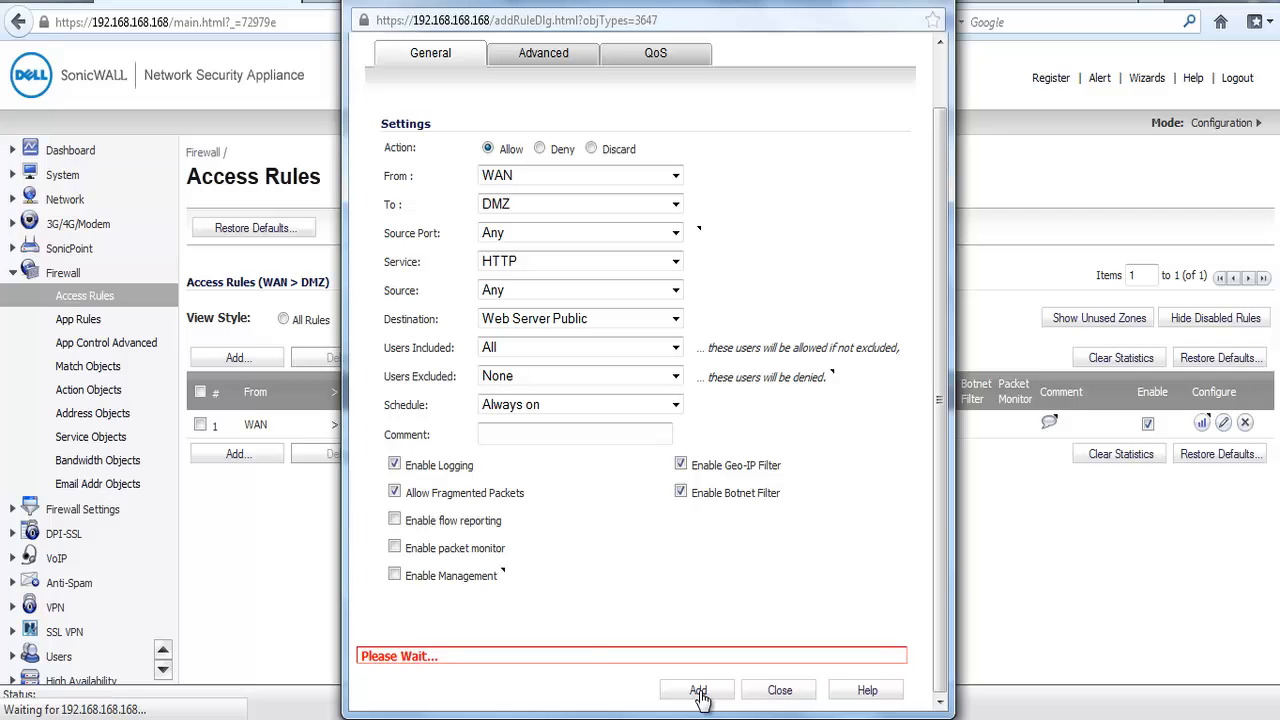
left_click(768, 692)
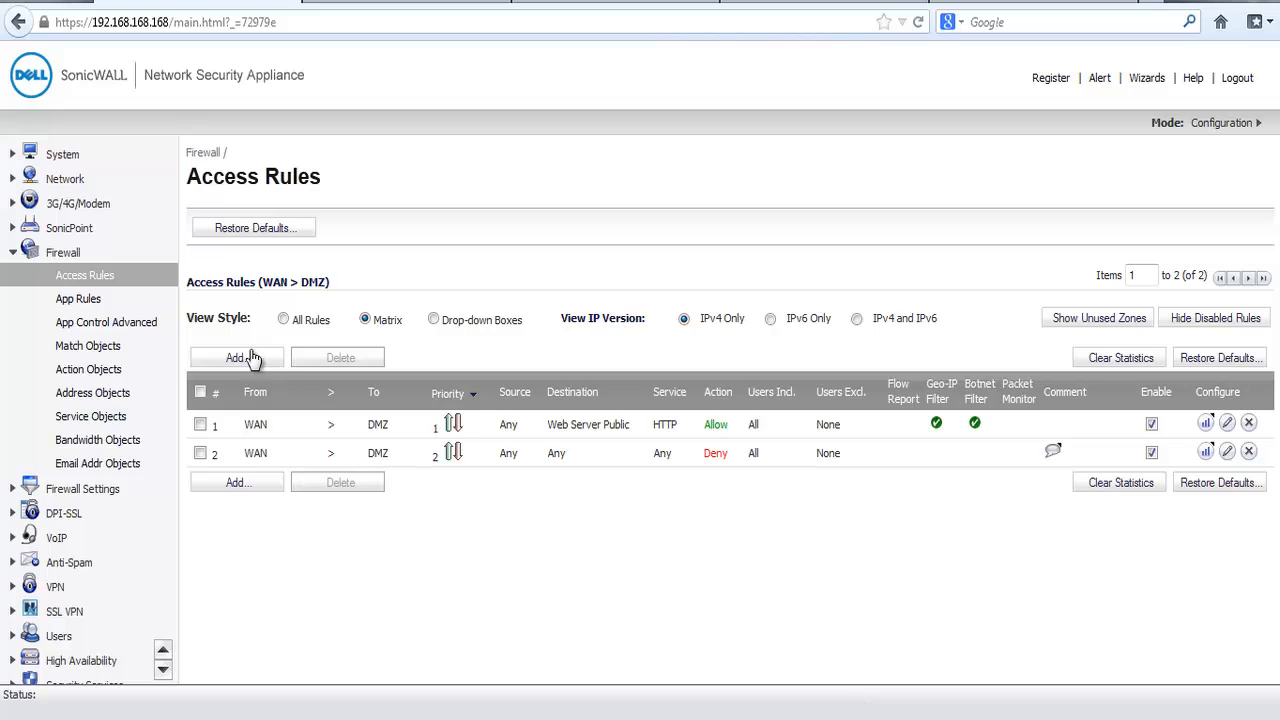
Step: Show only the custom NAT policies in the network settings and open the form for a new policy
left_click(70, 182)
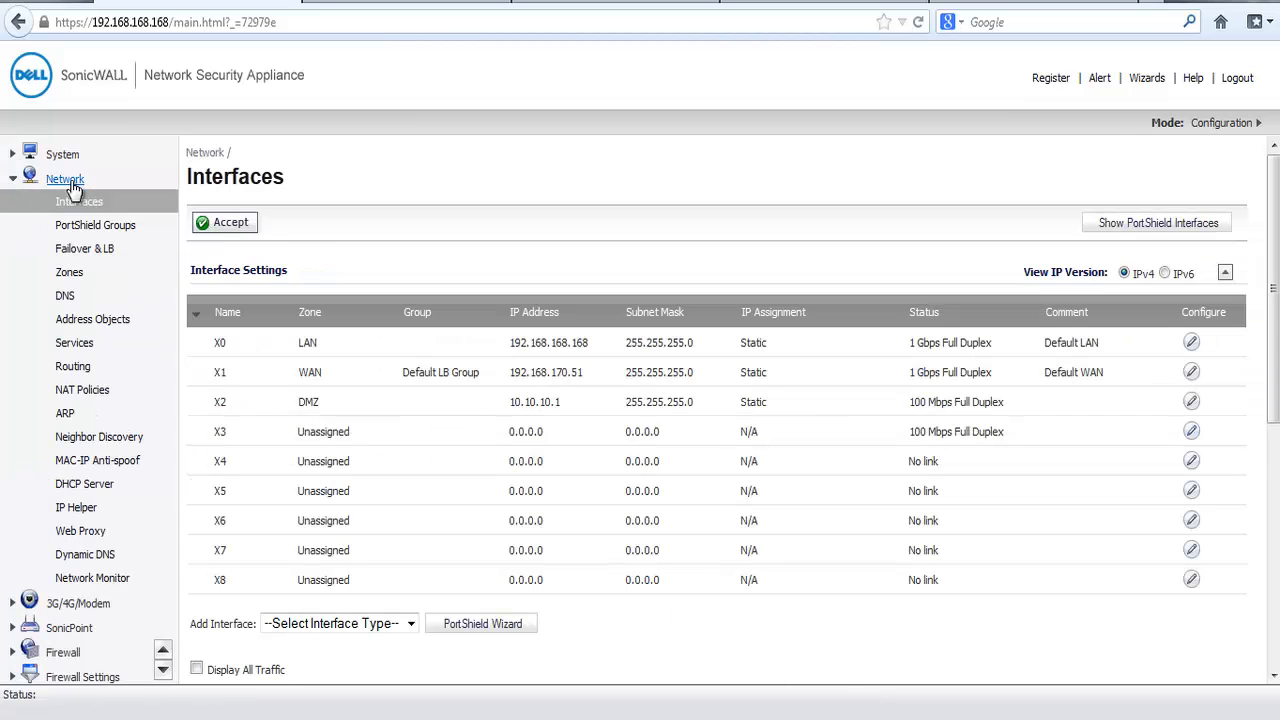
left_click(88, 395)
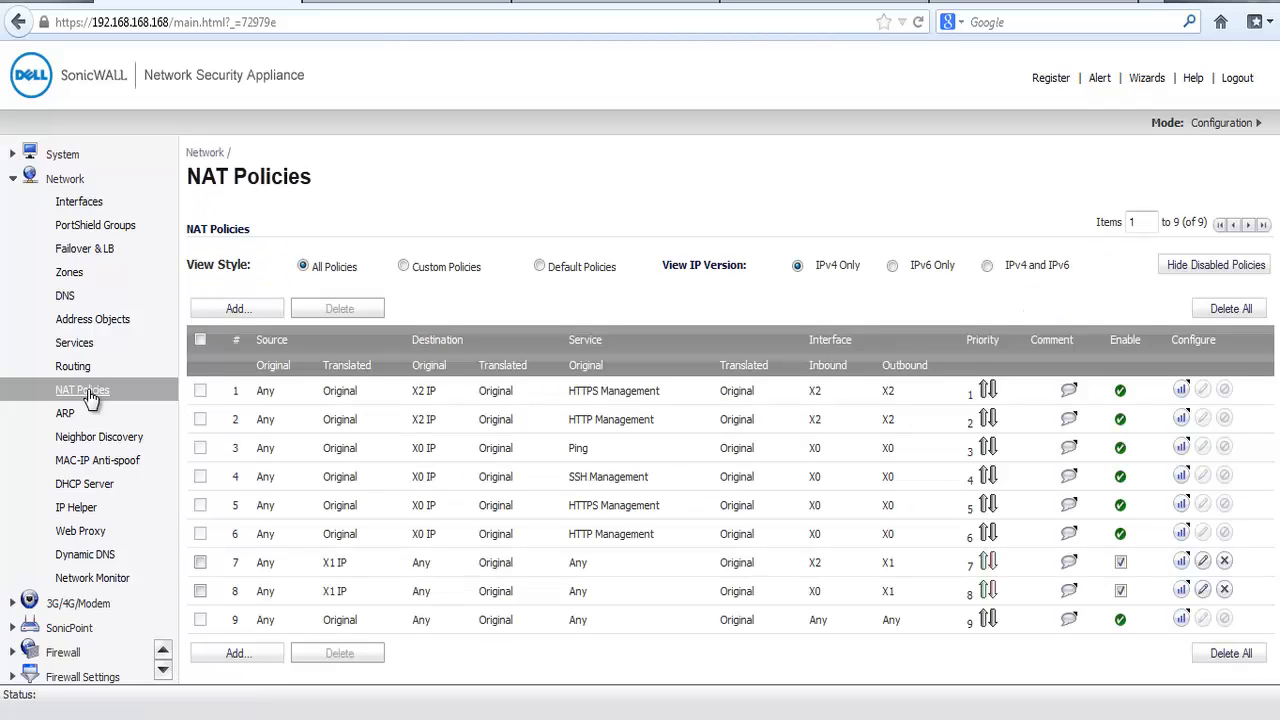
left_click(404, 267)
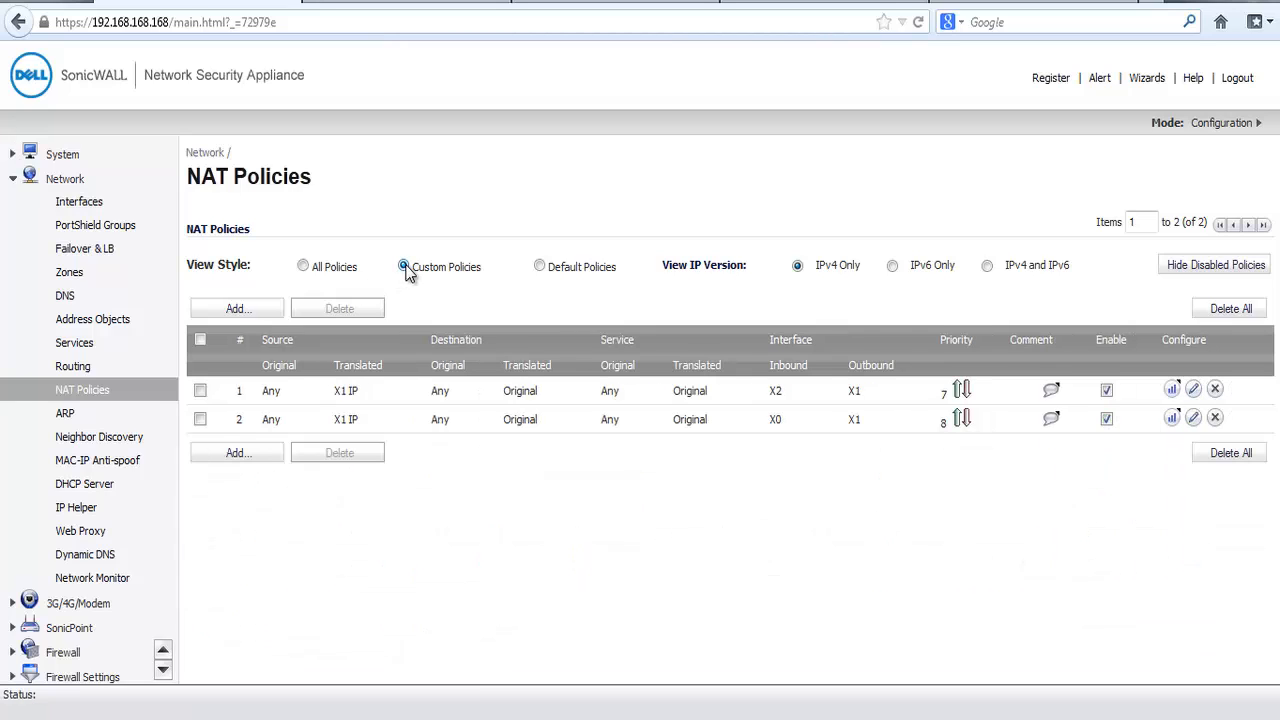
left_click(236, 455)
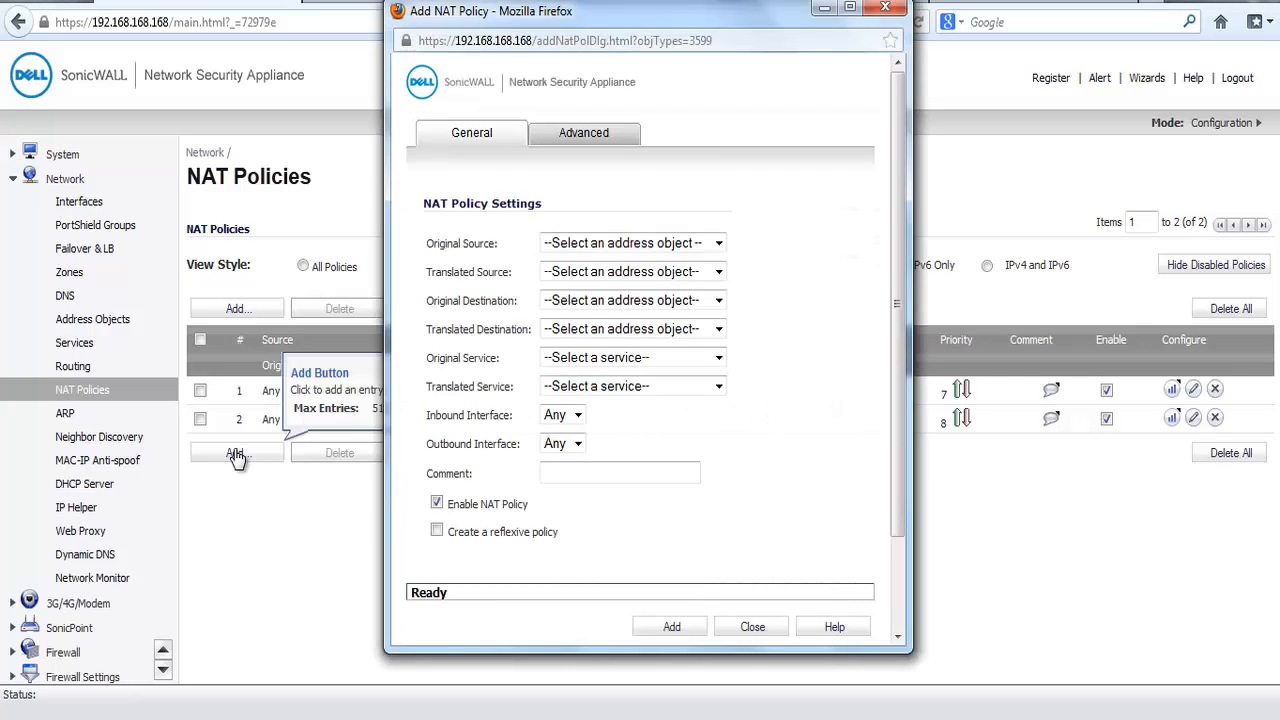
Step: Set the NAT policy's original source to Any and its translated source to Original
left_click(718, 244)
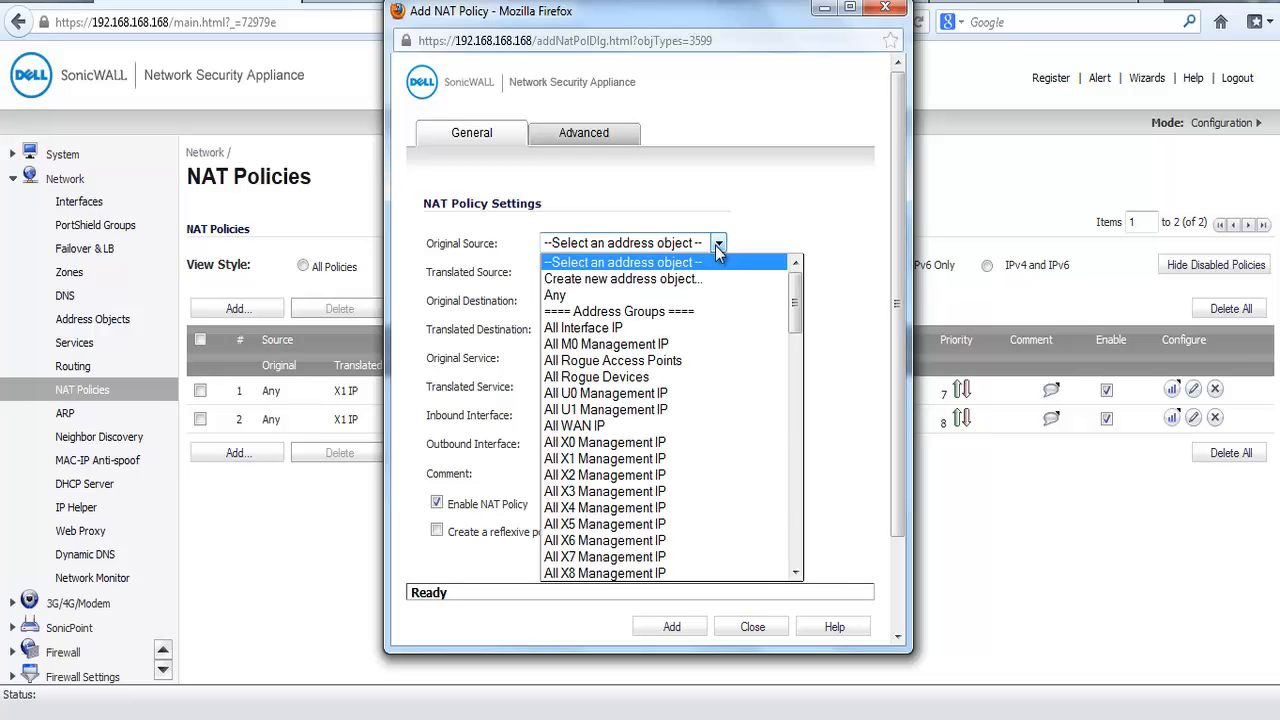
left_click(686, 296)
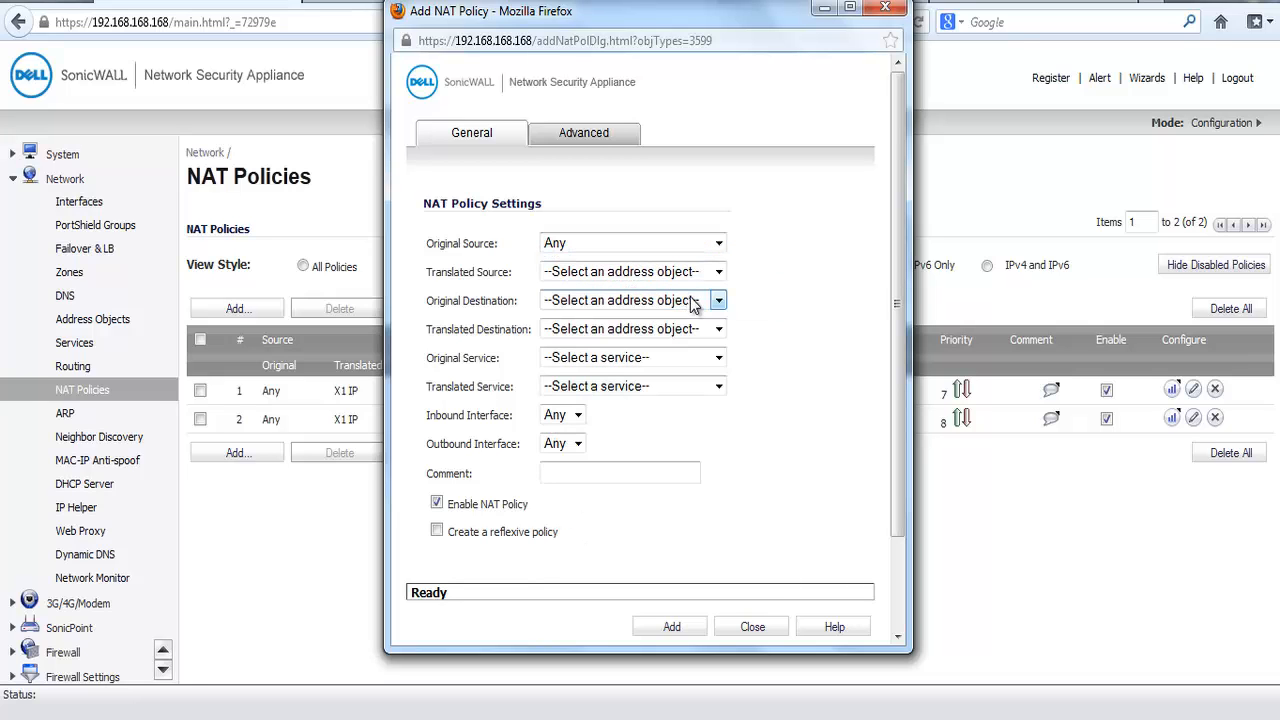
left_click(718, 272)
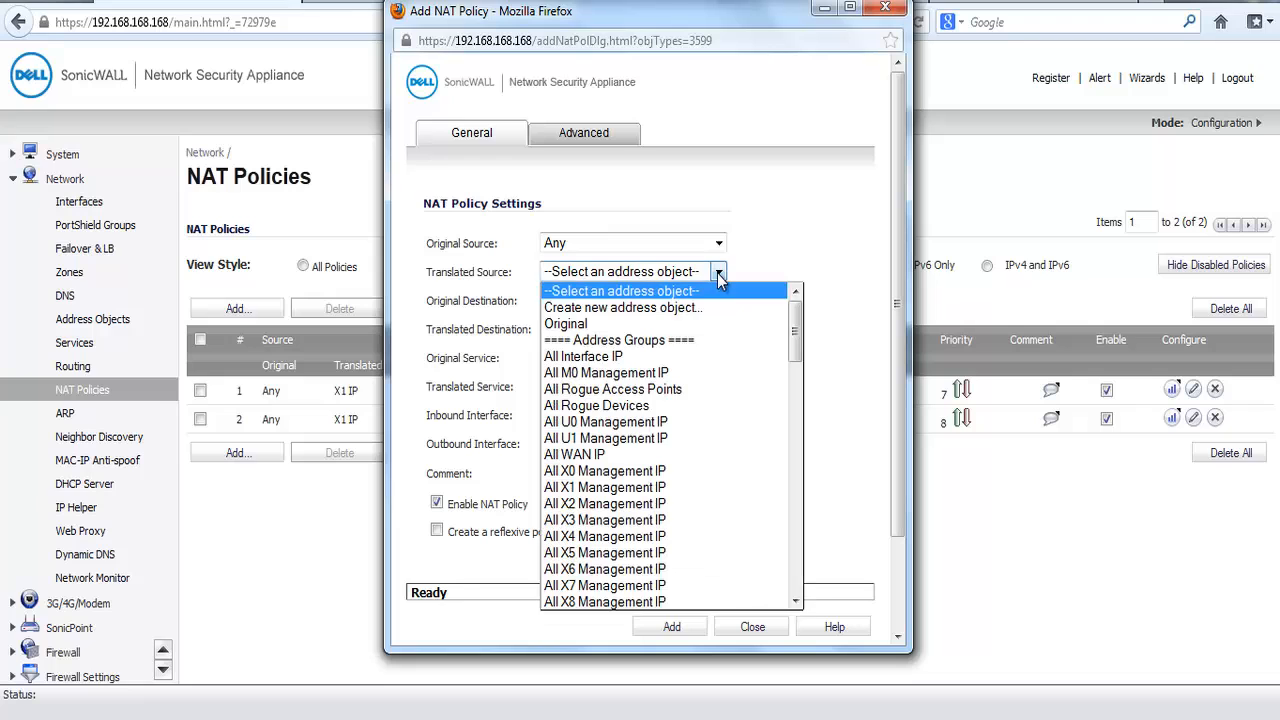
left_click(688, 326)
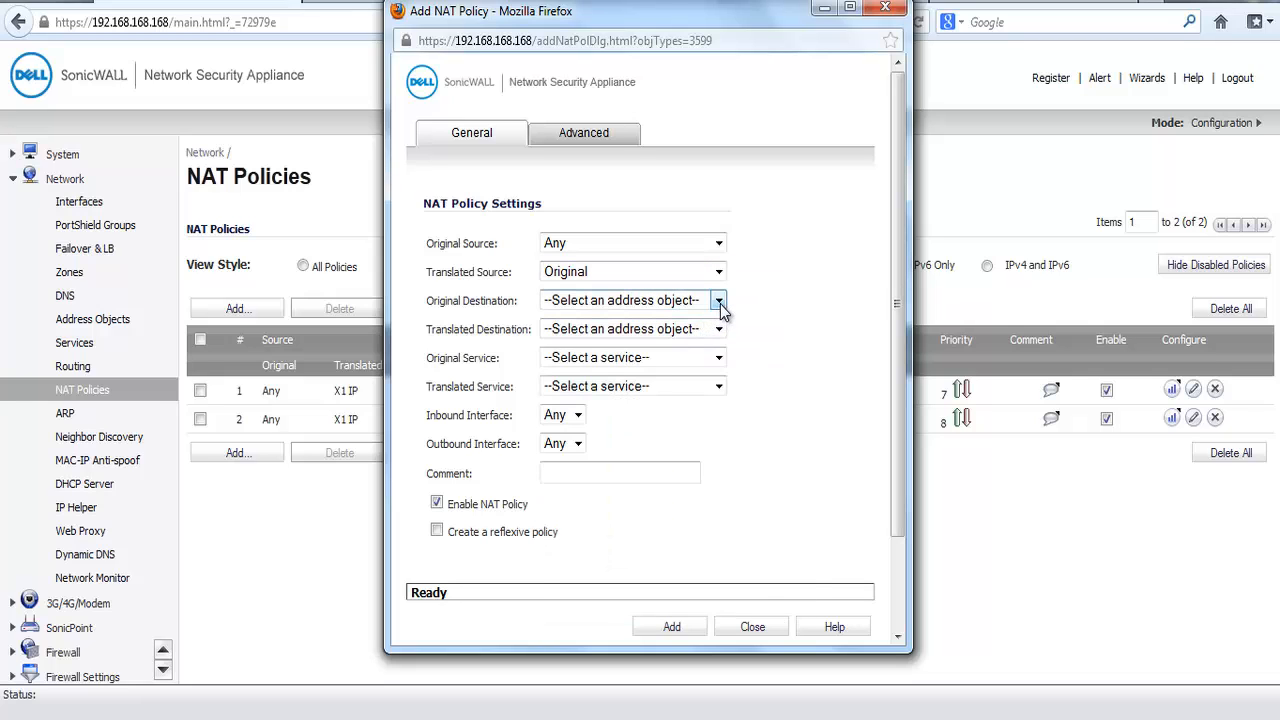
Step: Set the NAT policy's original destination to Web Server Public and its translated destination to Web Server Private
left_click(718, 301)
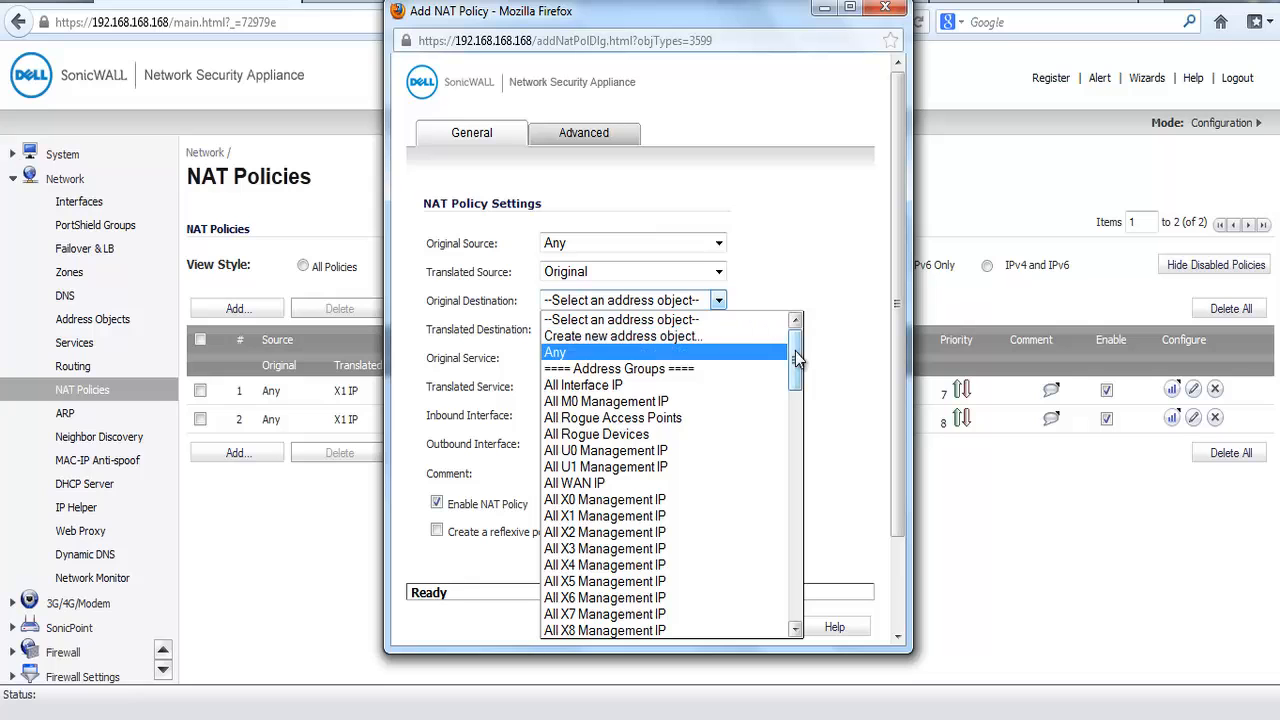
left_click_drag(795, 351, 804, 521)
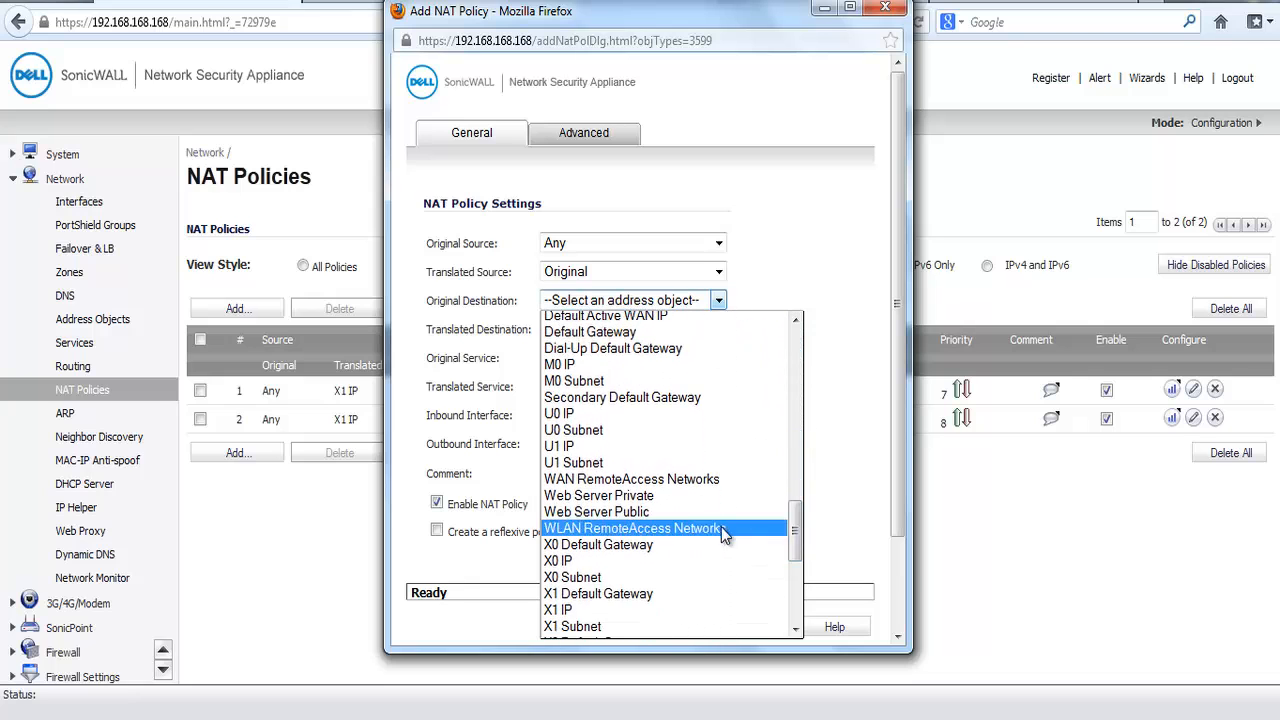
left_click(696, 511)
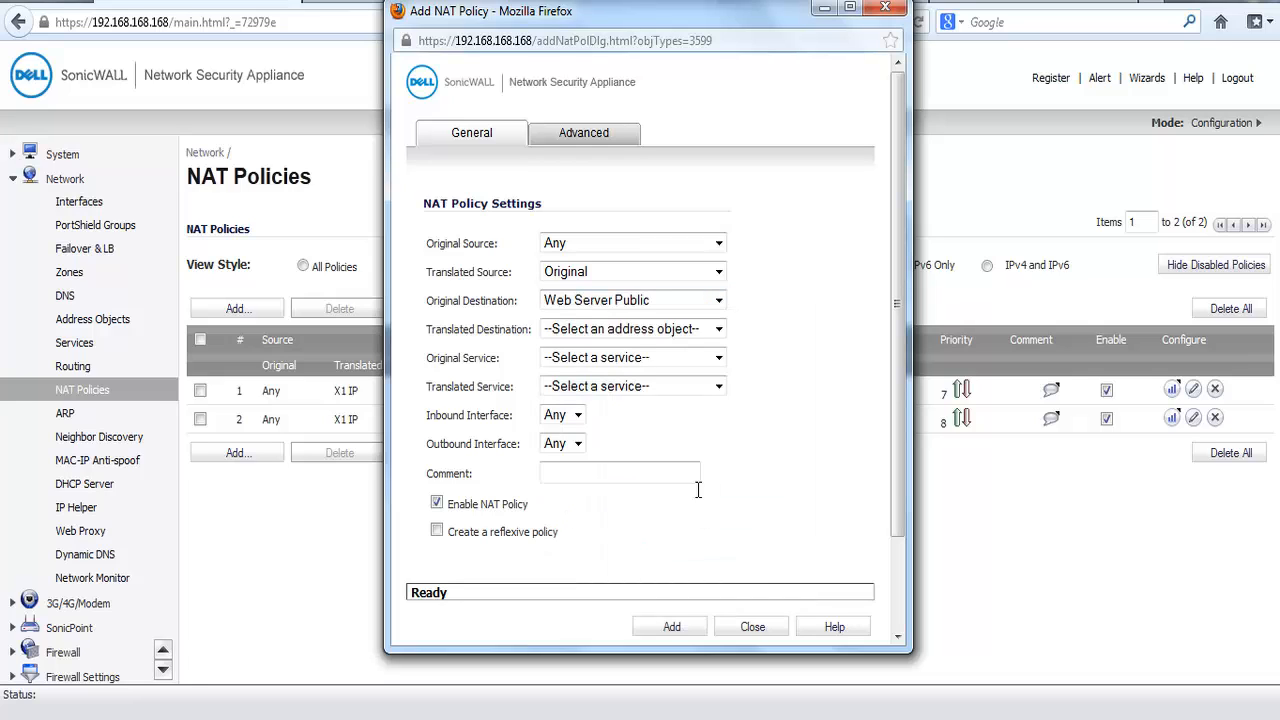
left_click(719, 330)
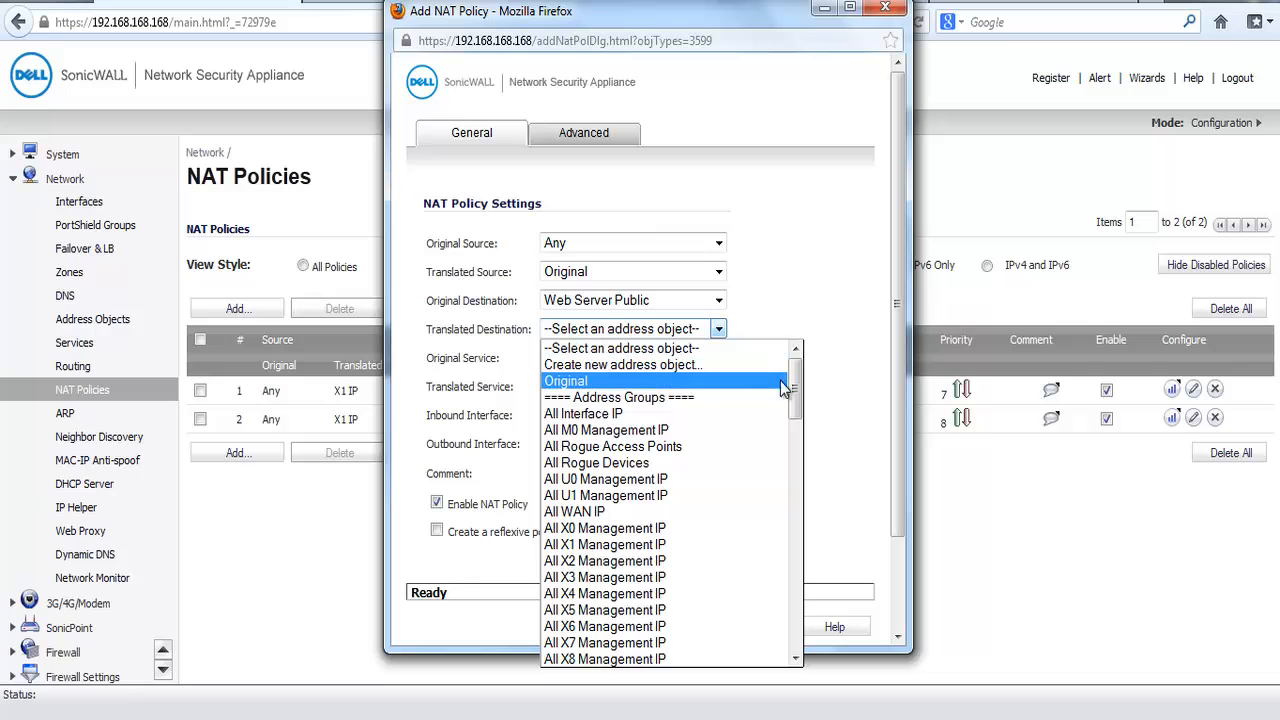
left_click_drag(798, 386, 808, 571)
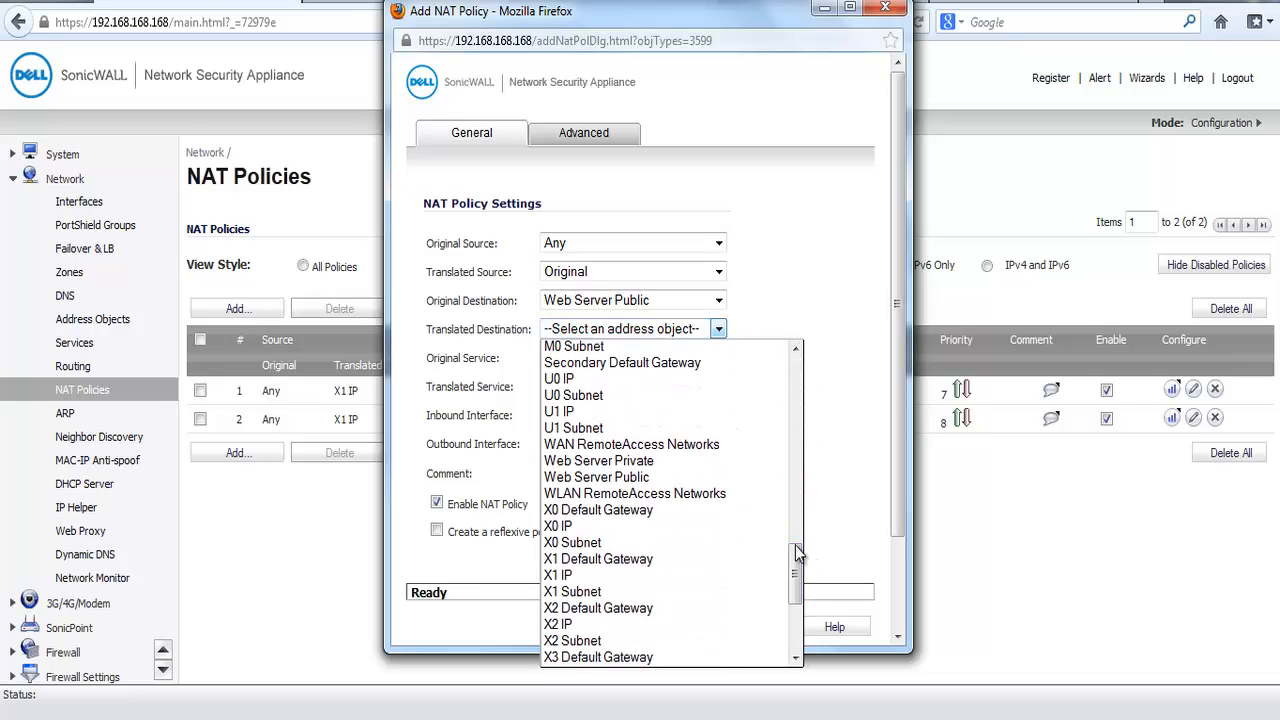
left_click(716, 462)
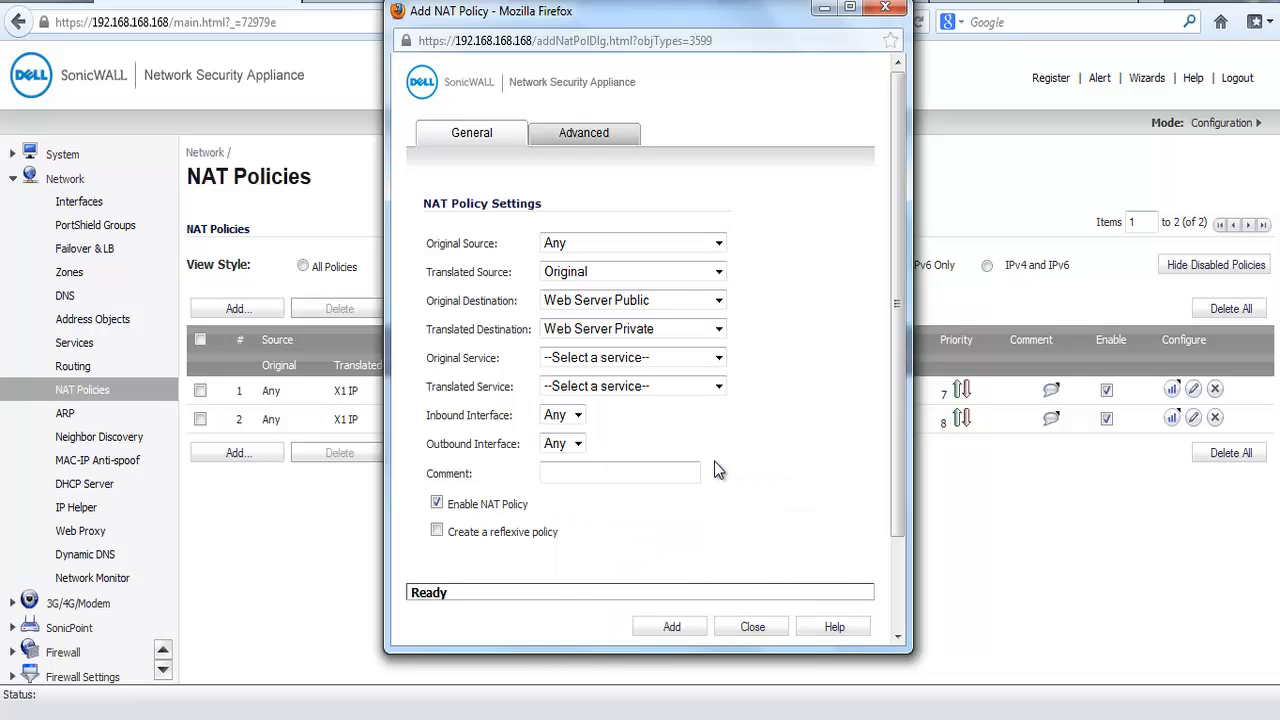
Step: Set the NAT policy's original service to HTTP and its translated service to Http Custom
left_click(719, 358)
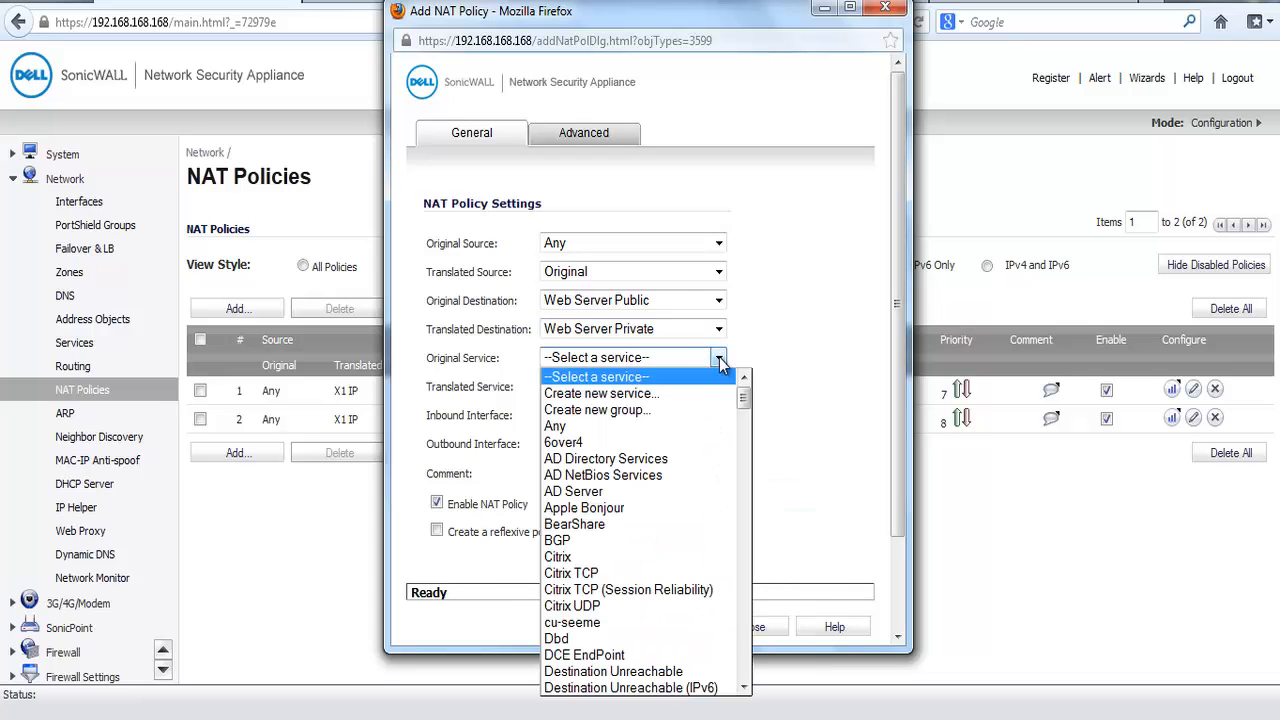
left_click_drag(747, 402, 747, 461)
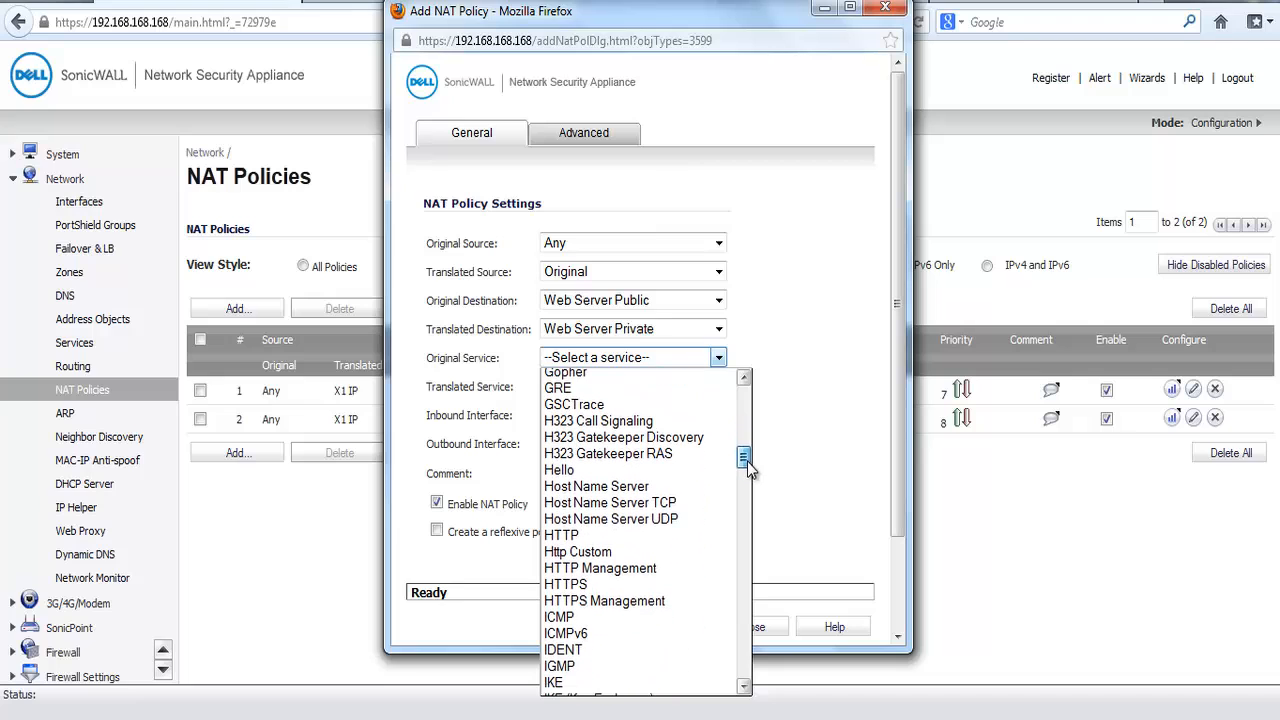
left_click(698, 537)
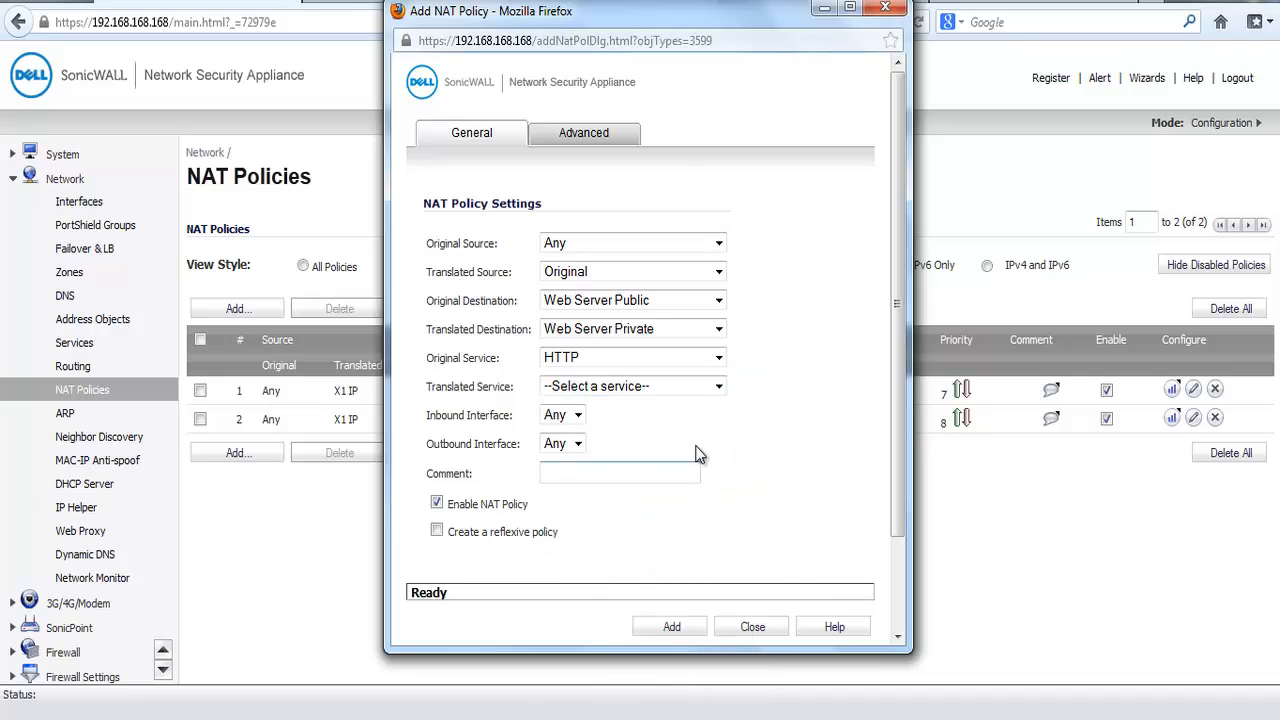
left_click(720, 387)
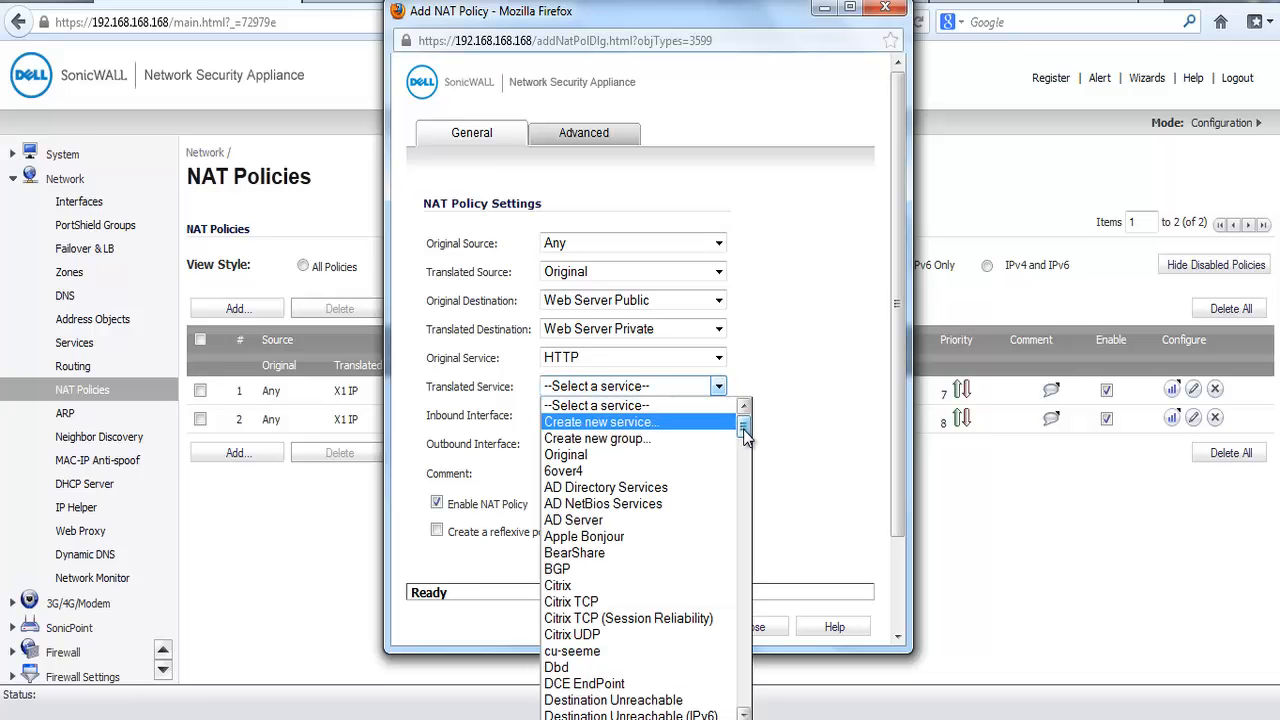
left_click_drag(744, 431, 748, 497)
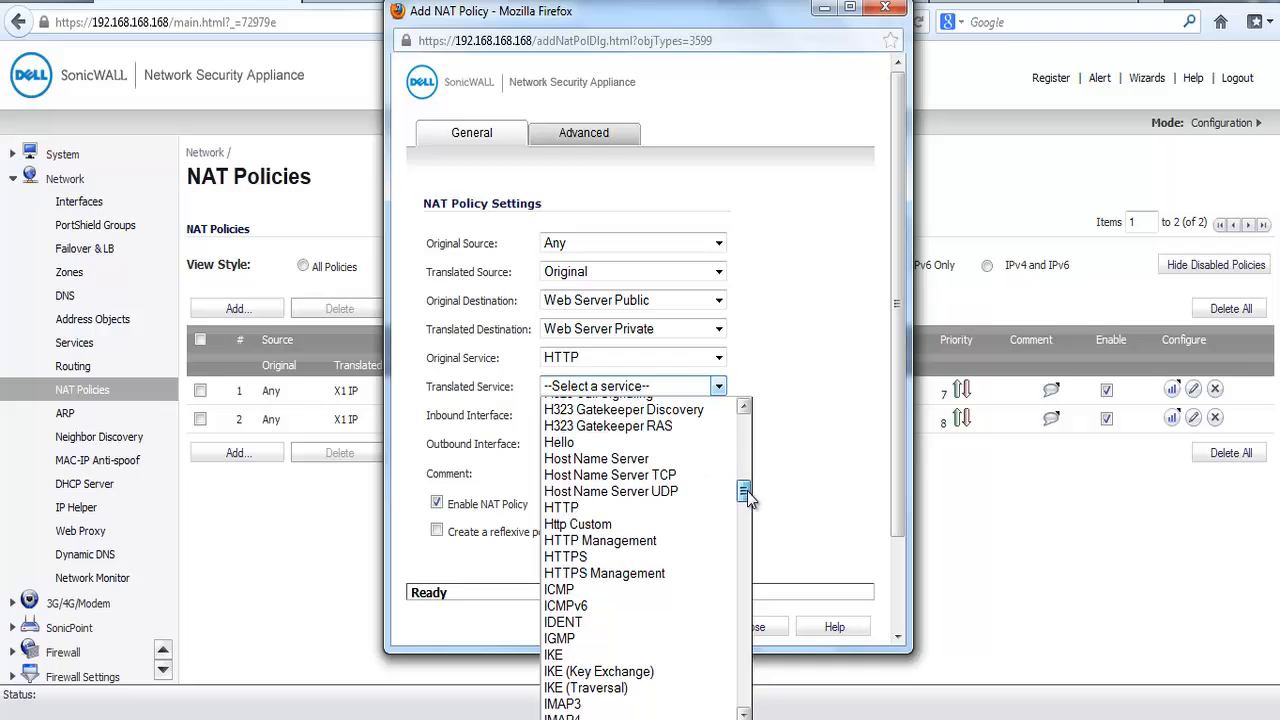
left_click(700, 522)
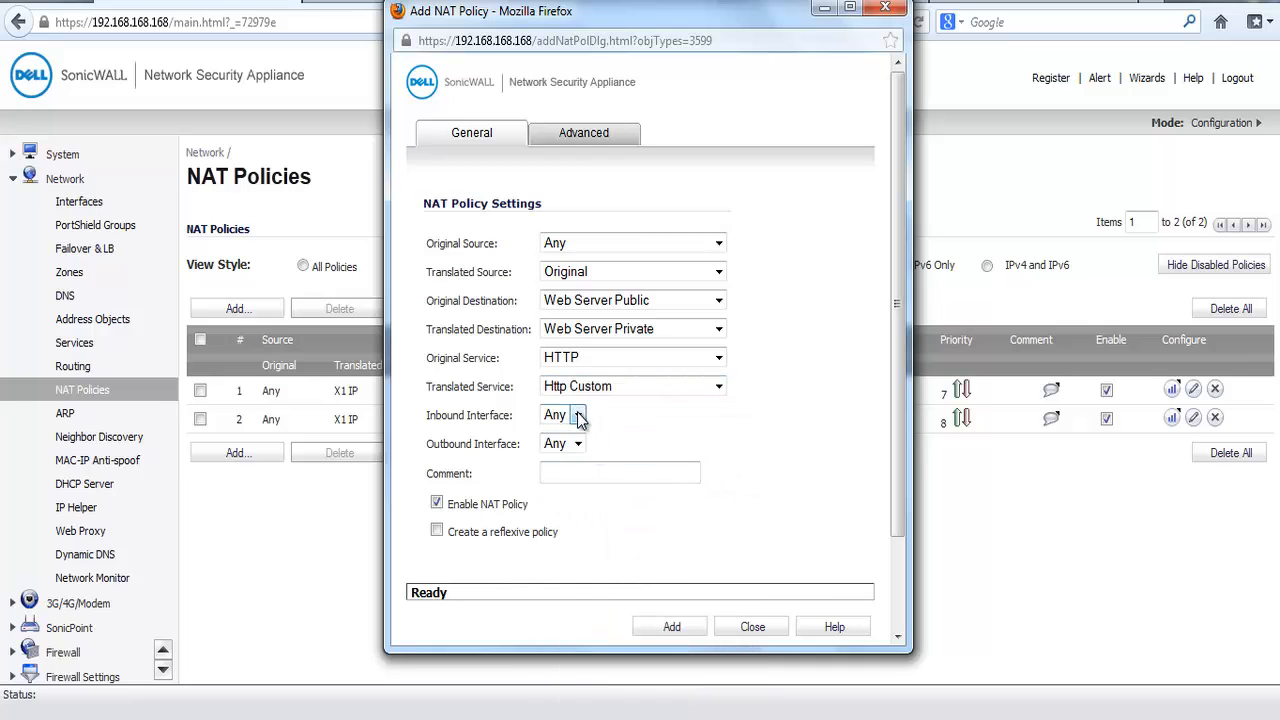
Step: Set the inbound interface to X1, keep the outbound interface at Any, then add the NAT policy and close its form
left_click(579, 418)
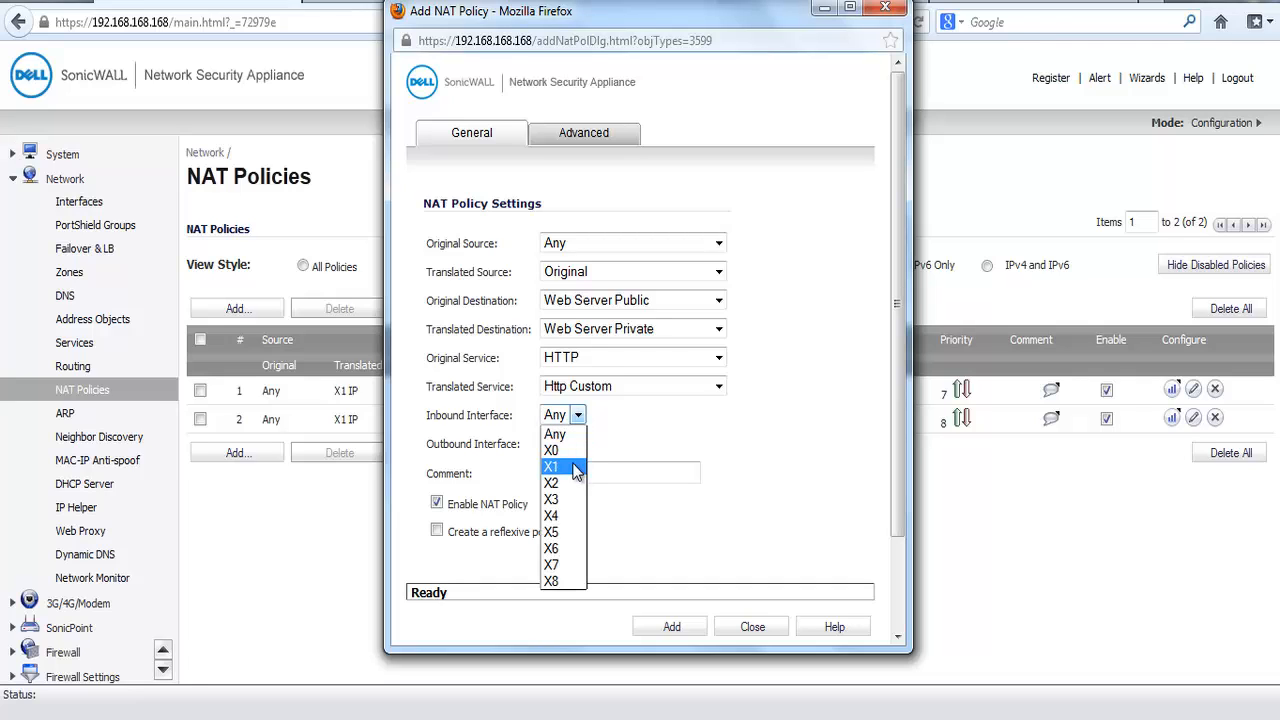
left_click(576, 468)
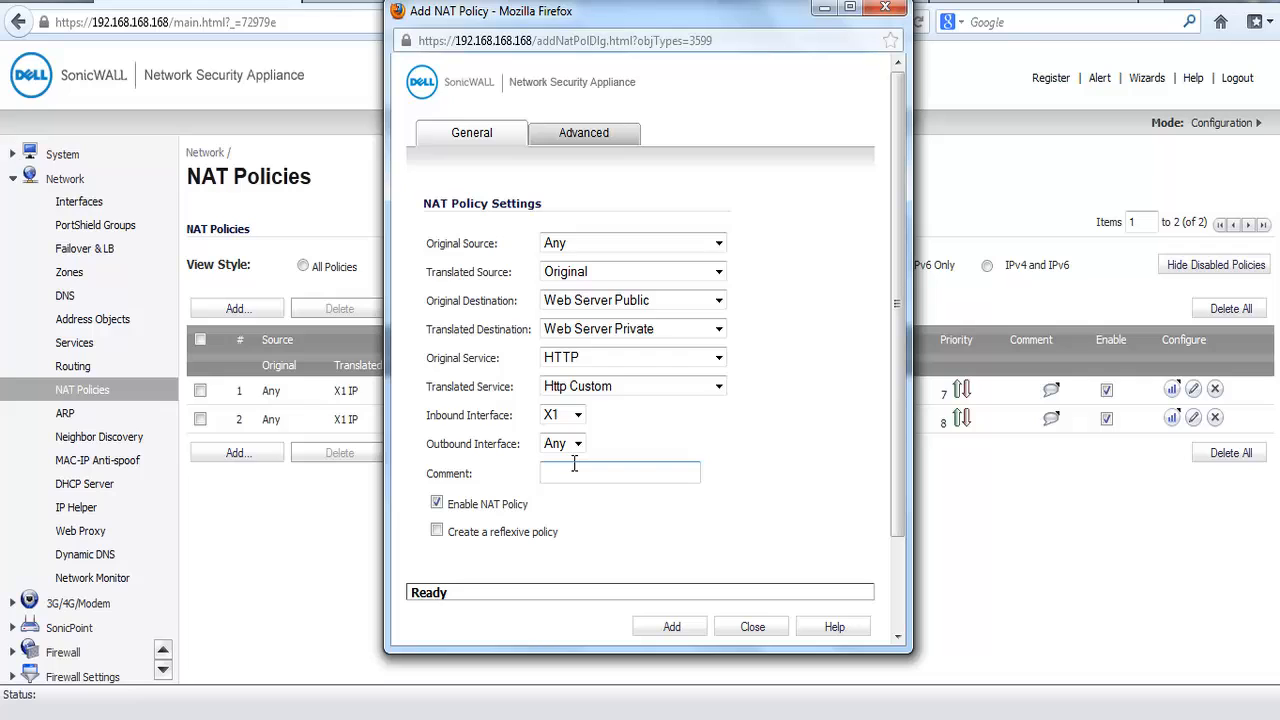
left_click(575, 469)
left_click(670, 627)
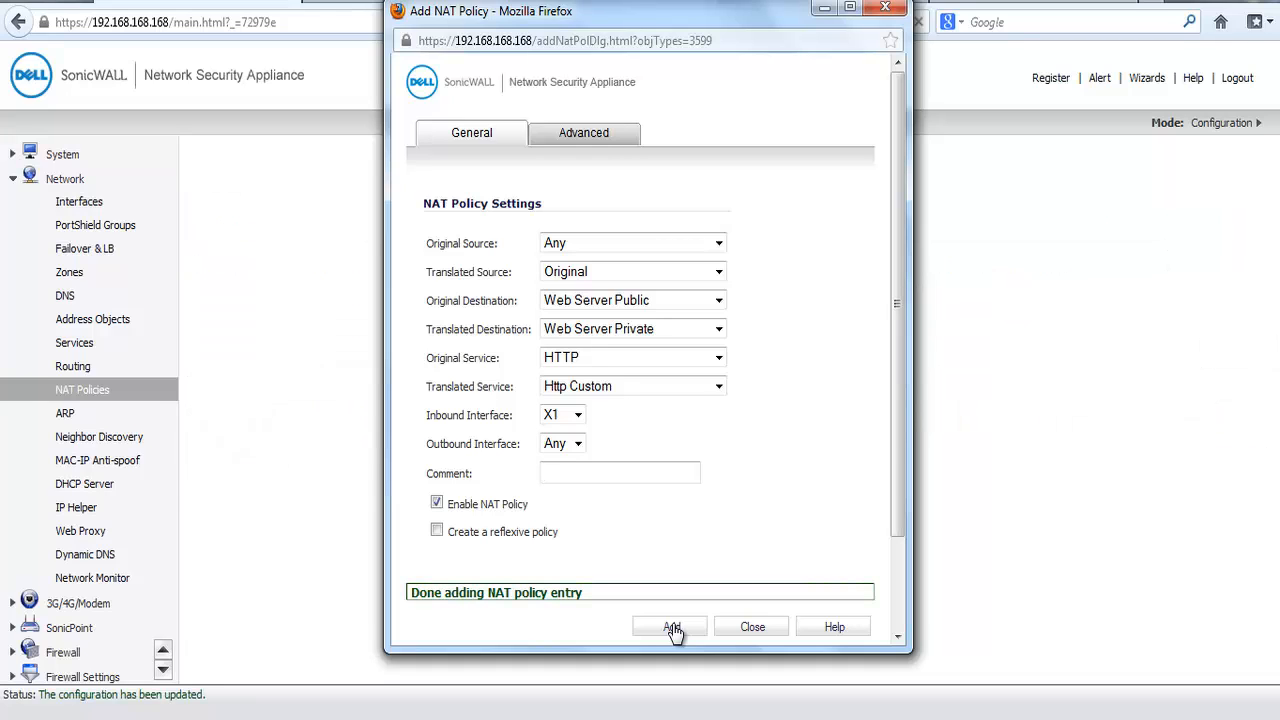
left_click(753, 627)
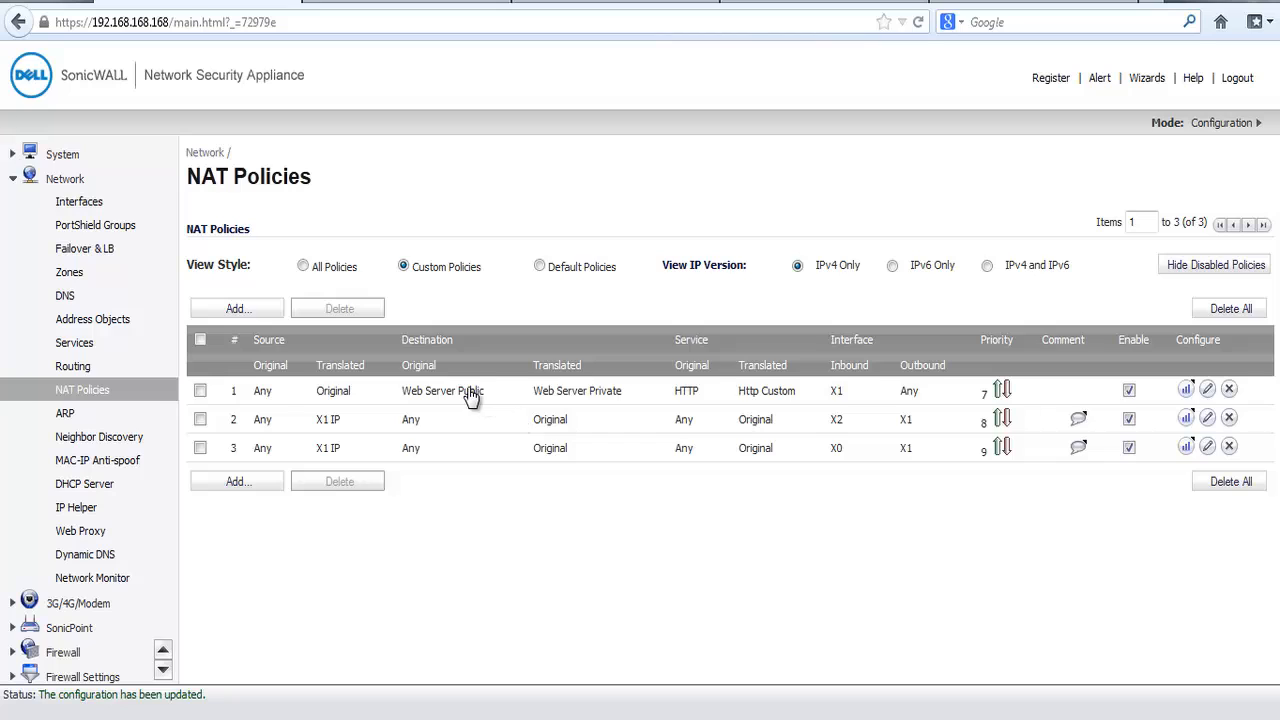
mouse_move(470, 392)
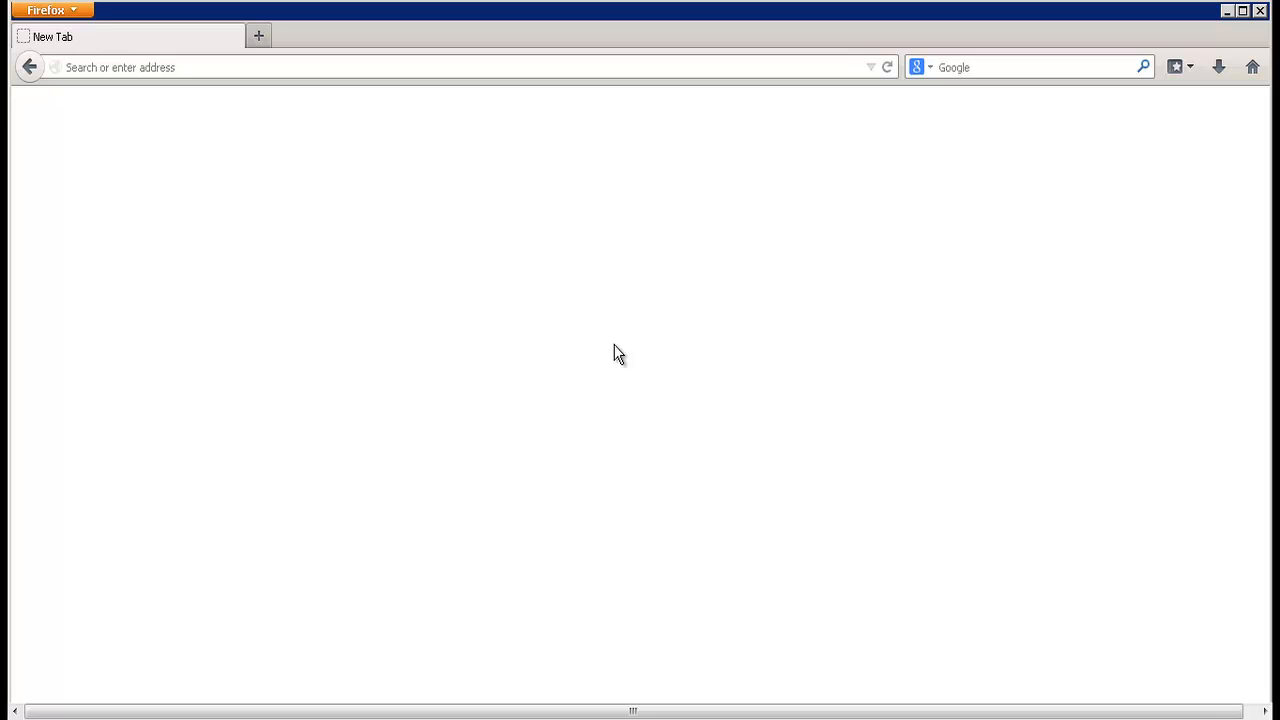
left_click(436, 68)
type("http:/")
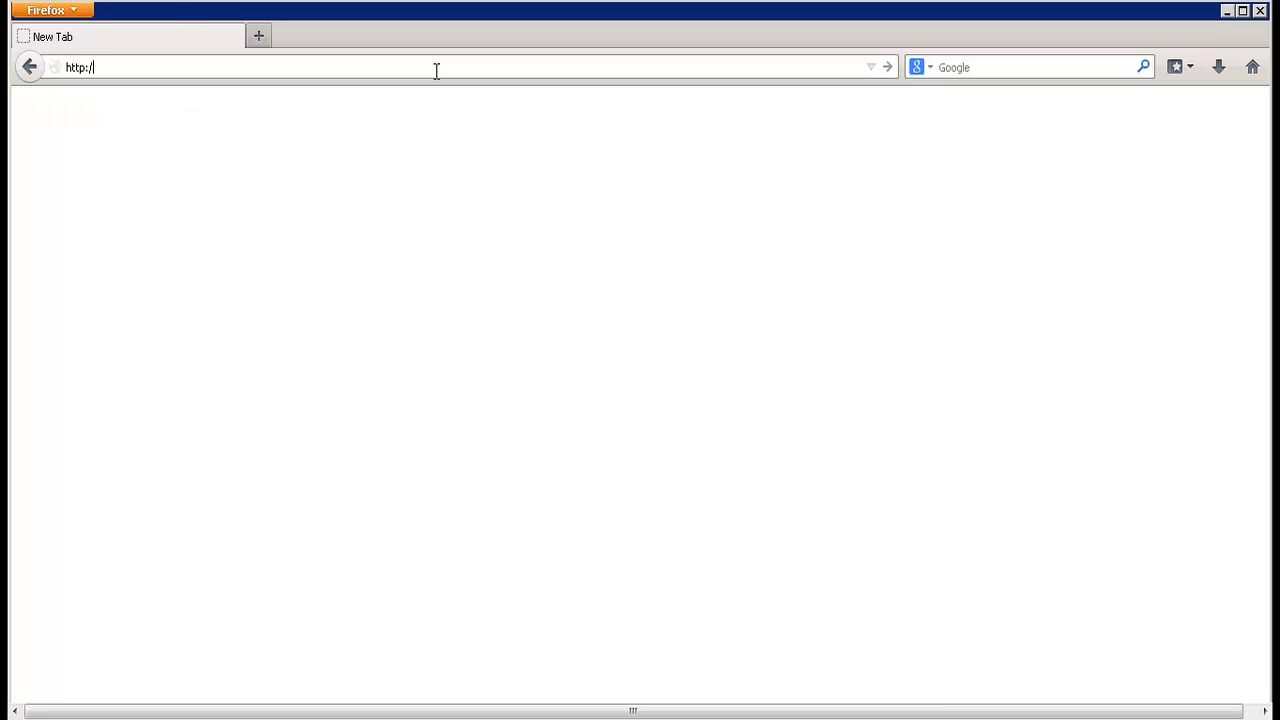
type("/192.168.170.52")
key("Return")
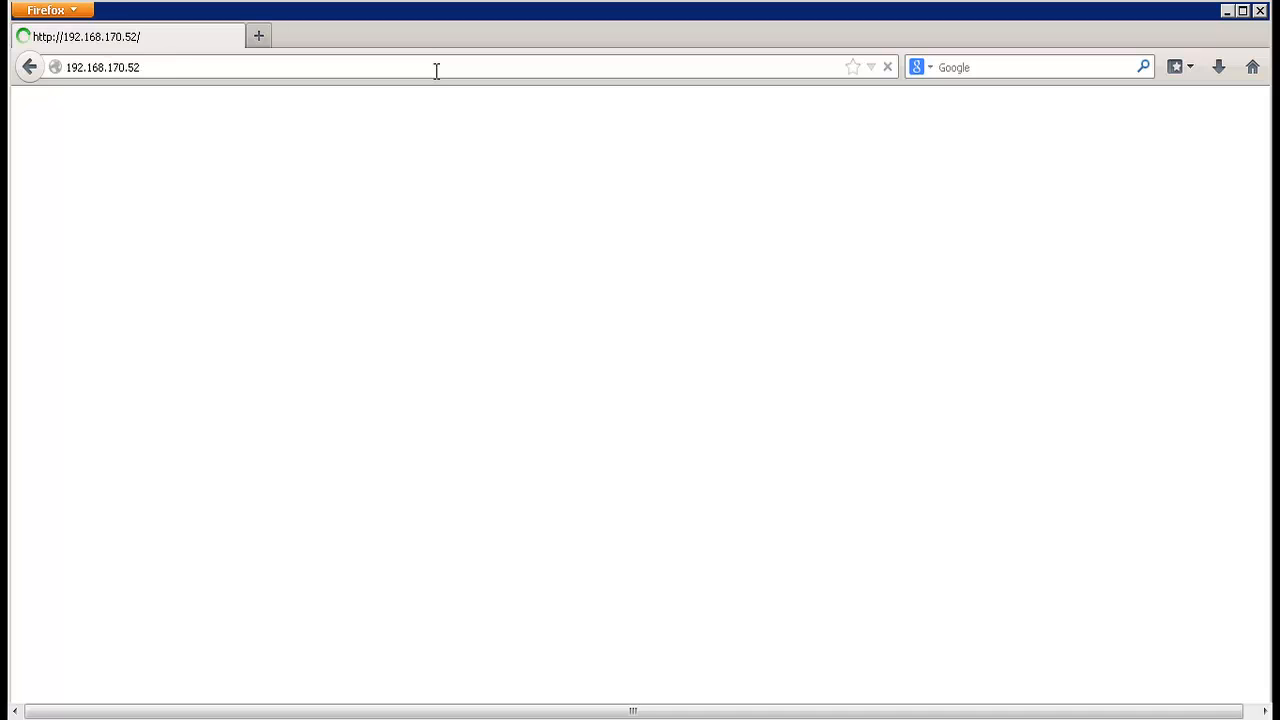